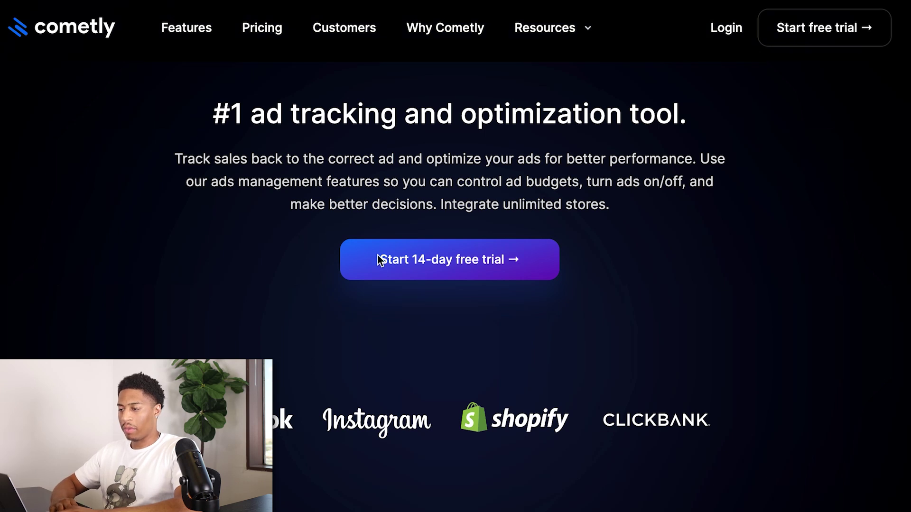
Scroll the homepage past the platforms logos row to the ads manager budget-control demo.
scroll(378, 255, up, 1)
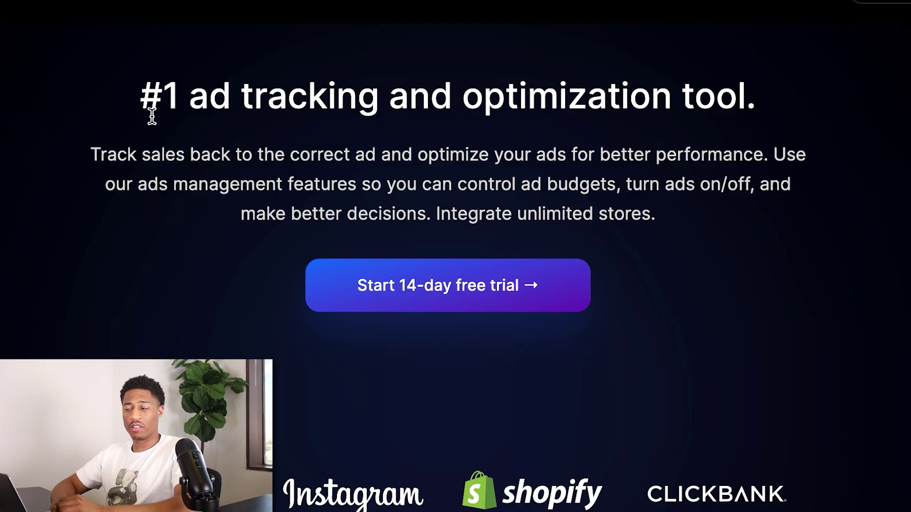
scroll(151, 124, up, 1)
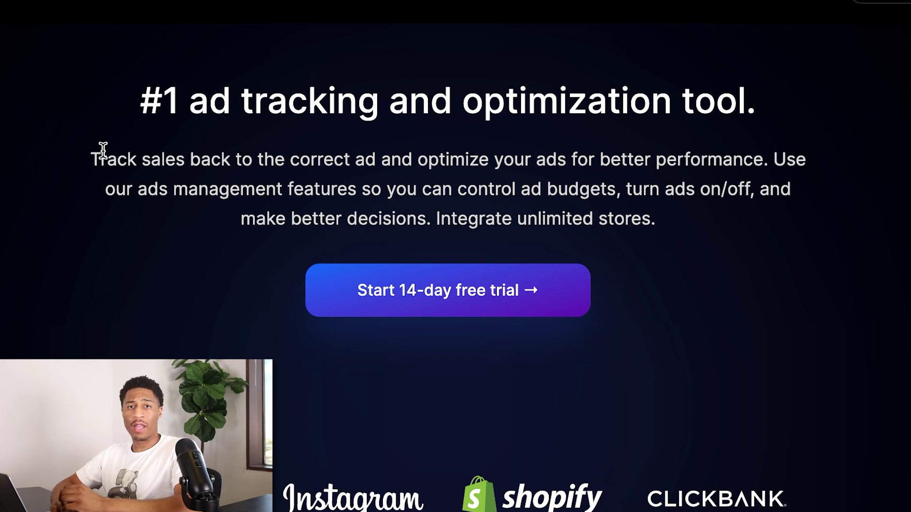
scroll(167, 245, down, 3)
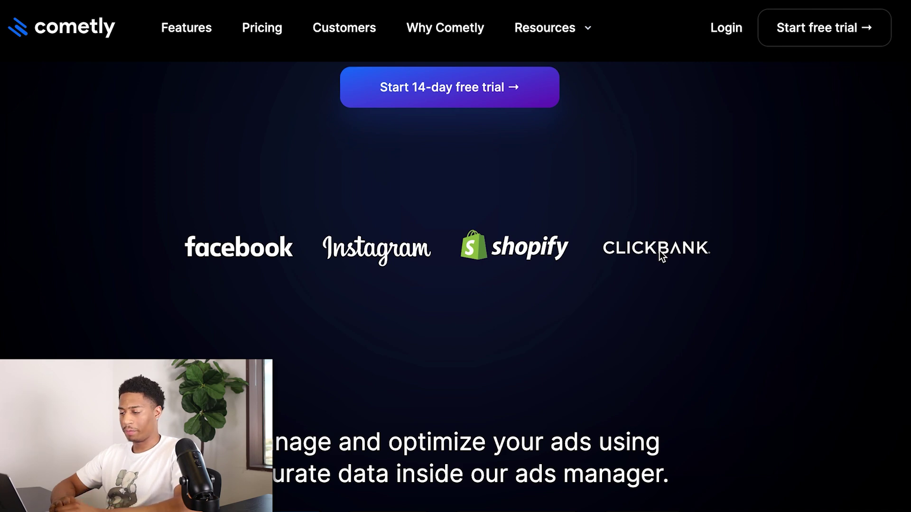
scroll(659, 251, down, 5)
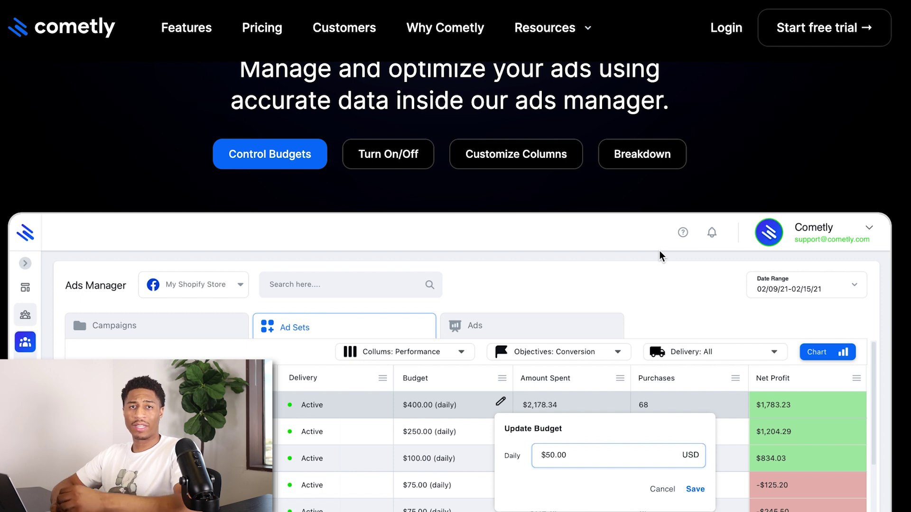
Scroll through the budget-control demo in the ads manager section.
scroll(659, 250, down, 1)
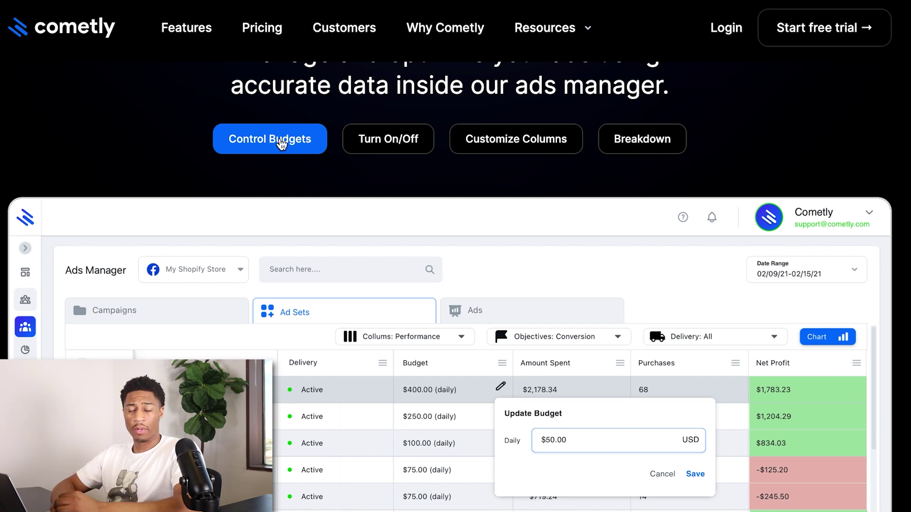
scroll(281, 198, down, 5)
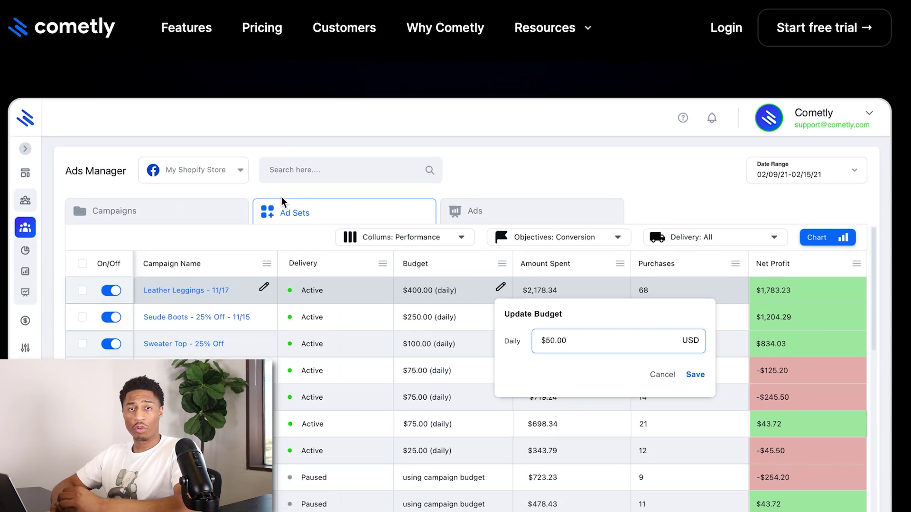
scroll(281, 197, down, 1)
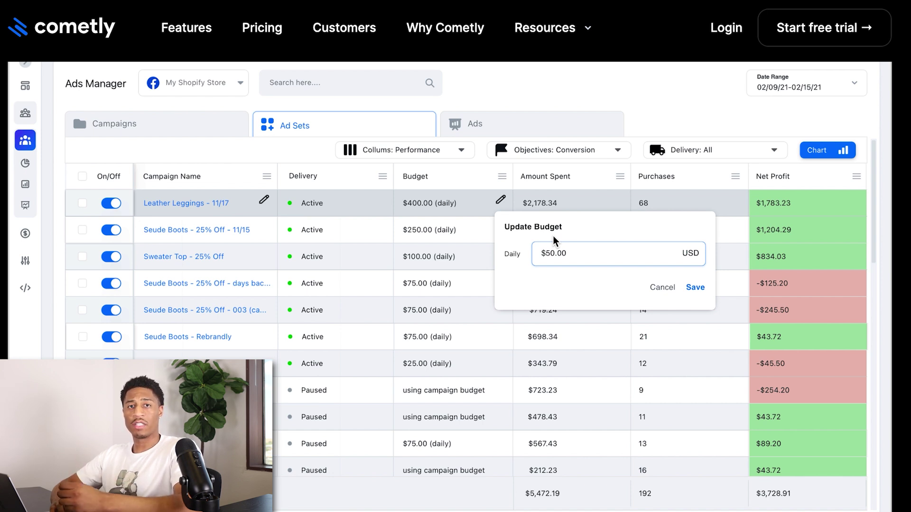
scroll(554, 240, up, 5)
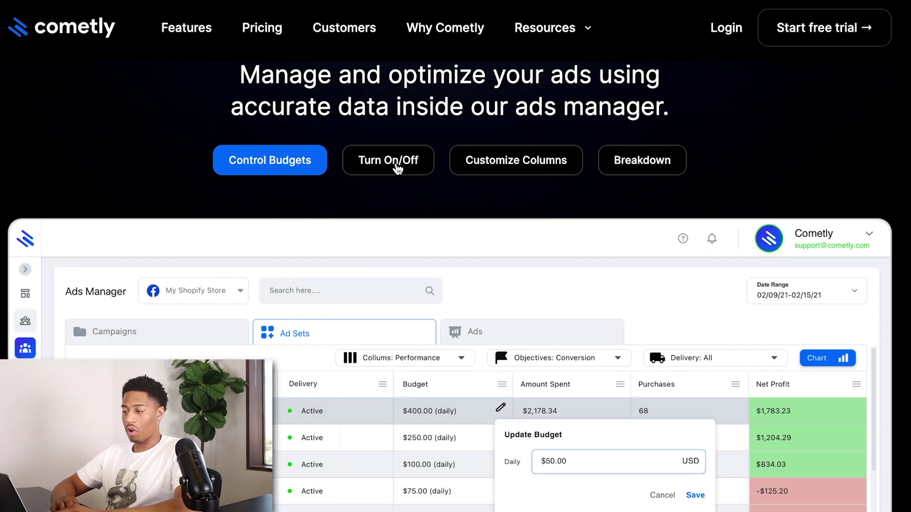
Show the Turn On/Off ads demo and scroll on until Customize Columns appears.
click(398, 168)
scroll(390, 287, down, 1)
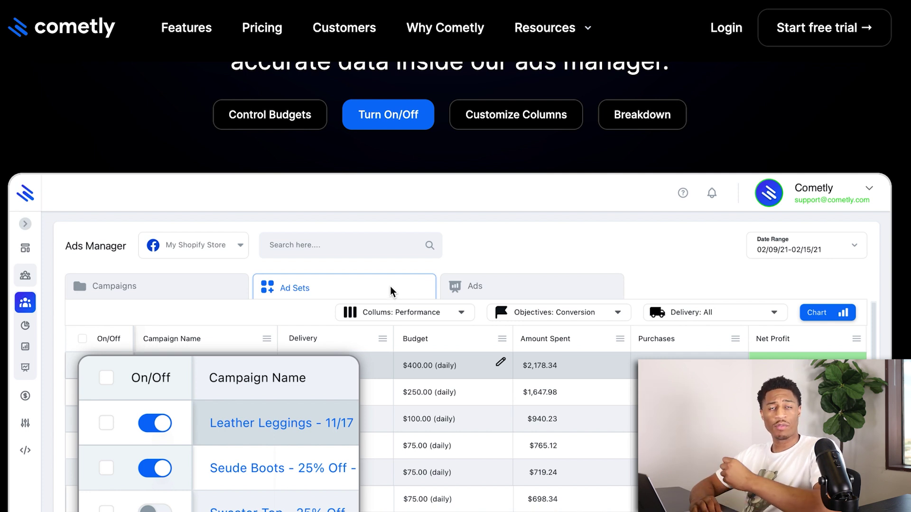
scroll(390, 286, down, 1)
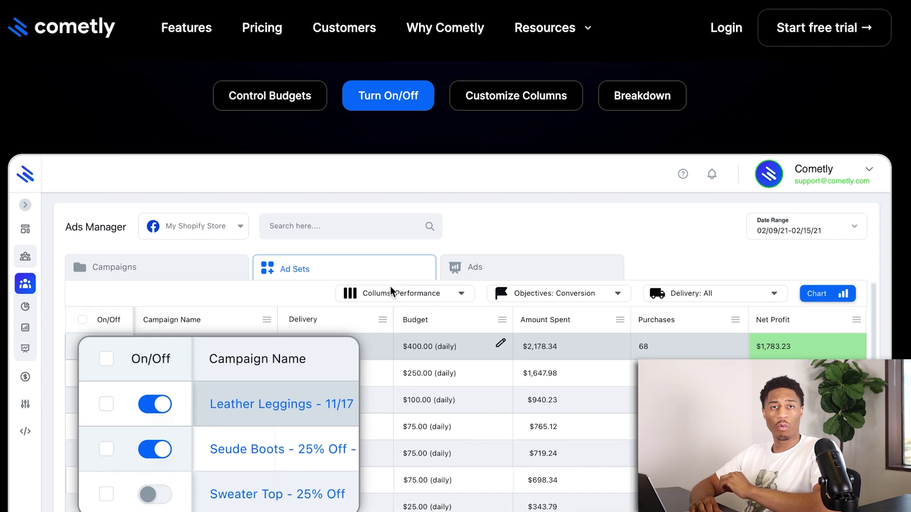
scroll(383, 311, down, 1)
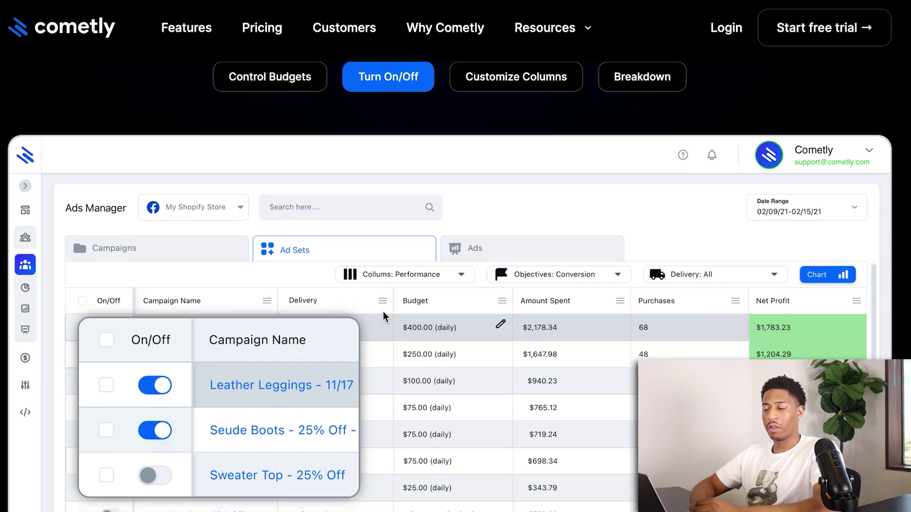
scroll(152, 385, down, 1)
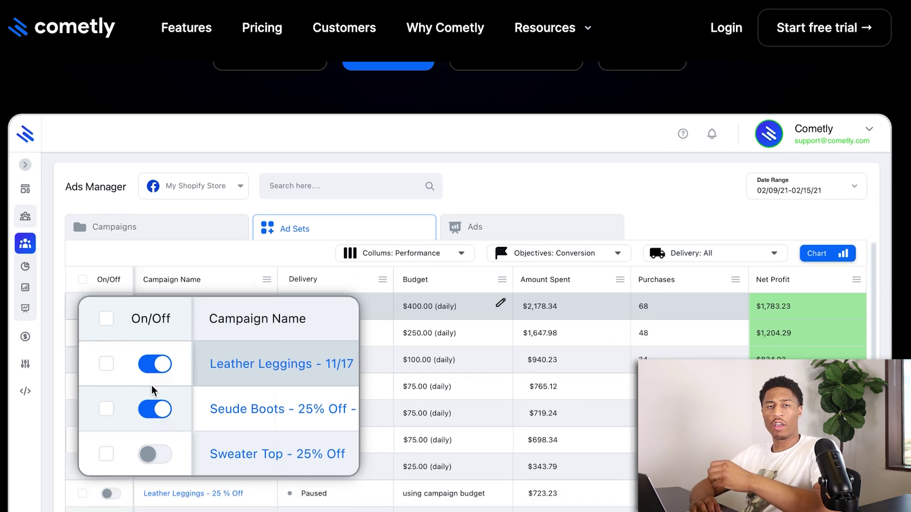
scroll(281, 292, down, 4)
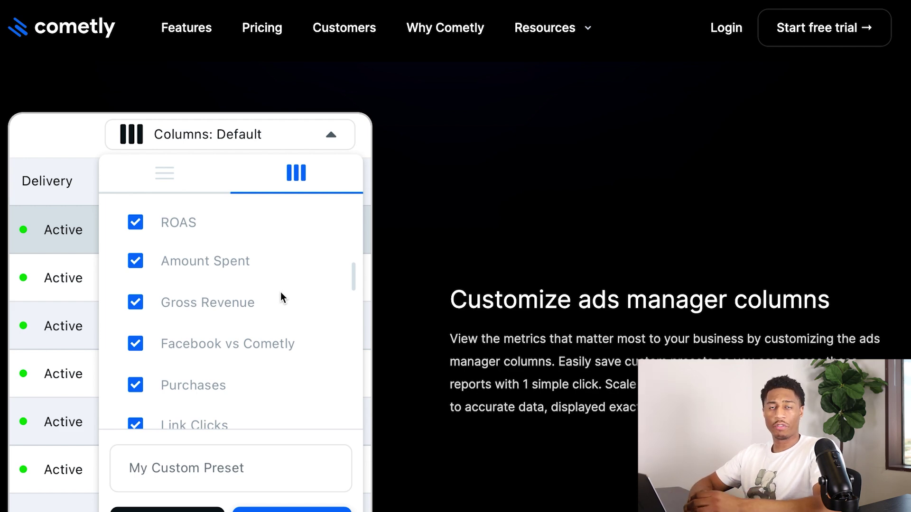
Show the daily performance Breakdown demo, then scroll to the Accurate Ads Manager comparison.
click(650, 164)
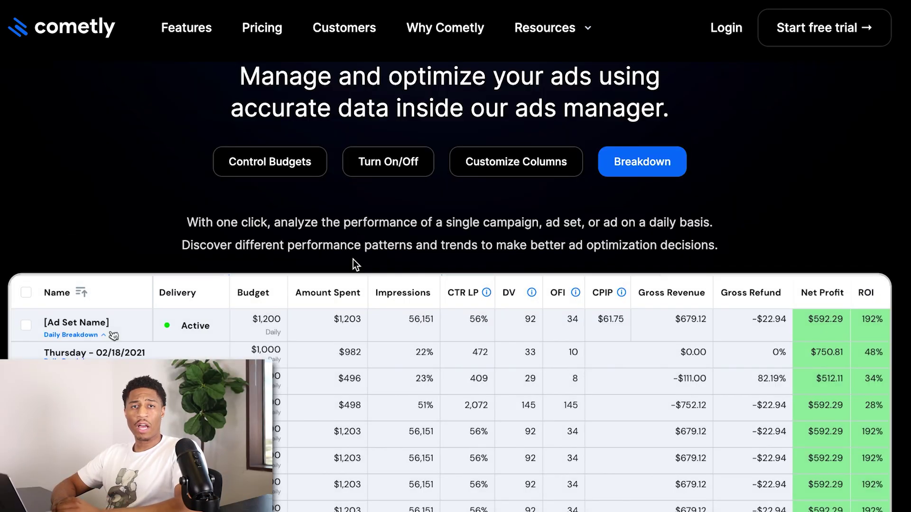
scroll(353, 260, down, 2)
scroll(353, 260, down, 2)
scroll(353, 260, down, 2)
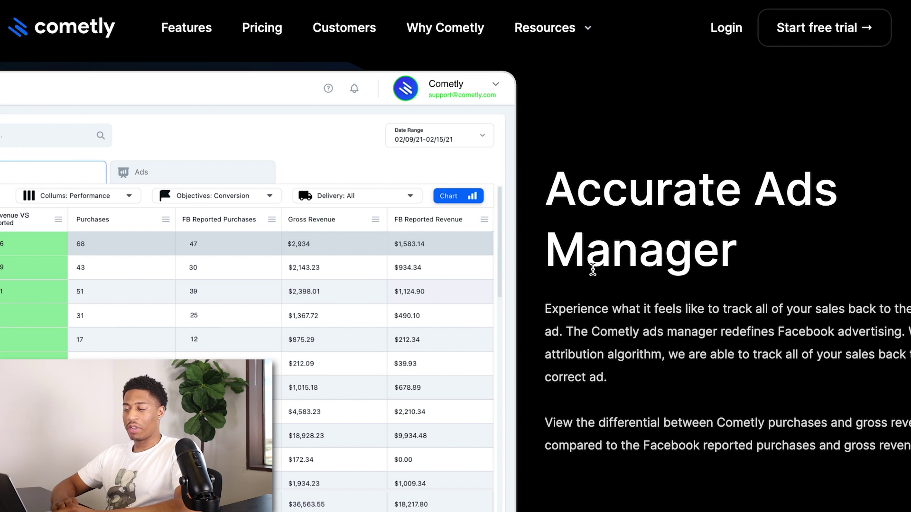
Scroll down toward the Accurate revenue conversion value section.
scroll(593, 270, down, 1)
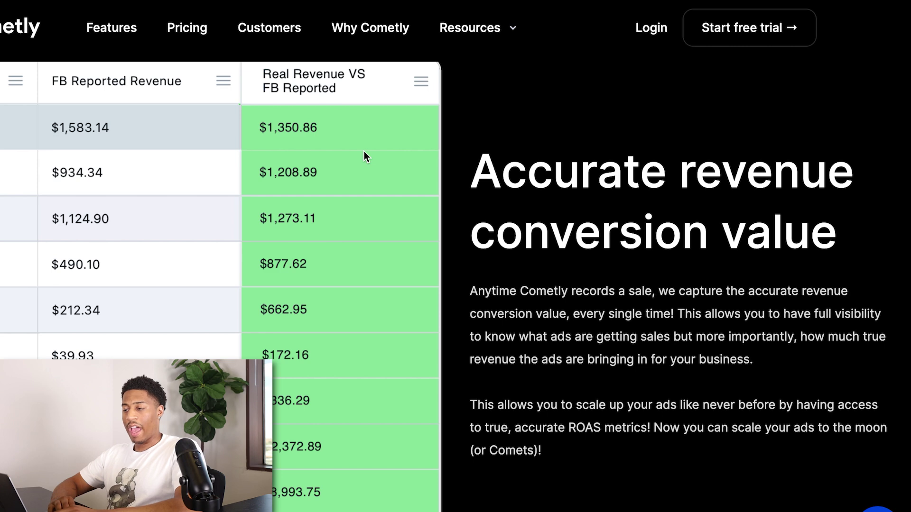
Scroll back up through the campaign table, then down to the Conversion API data-sharing section.
scroll(364, 152, up, 1)
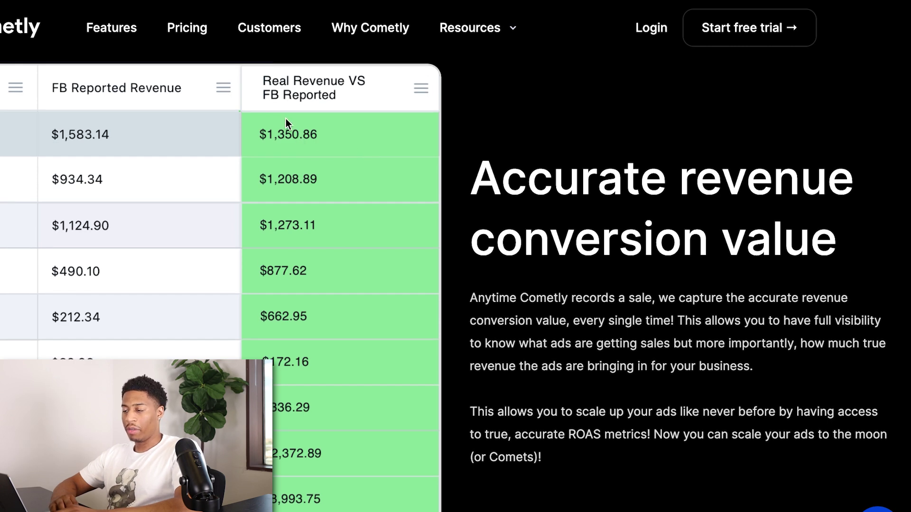
scroll(290, 244, up, 3)
scroll(290, 244, up, 15)
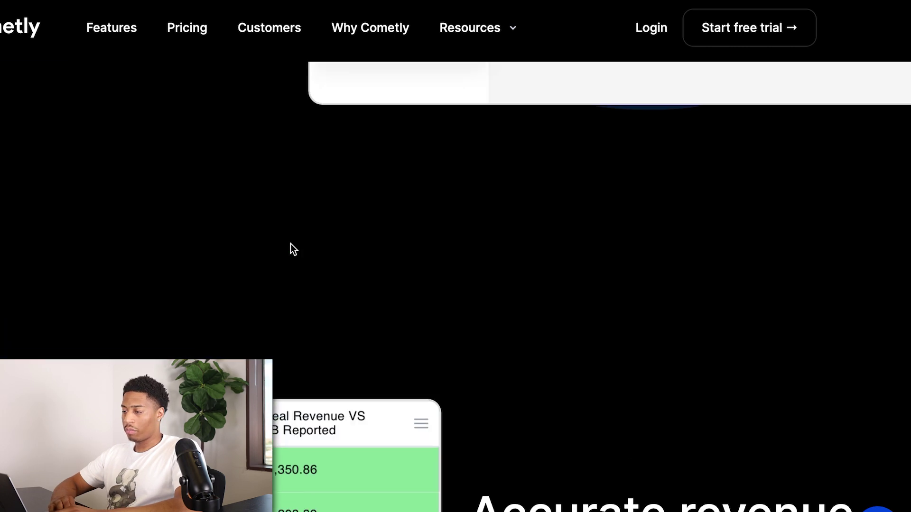
scroll(290, 243, up, 10)
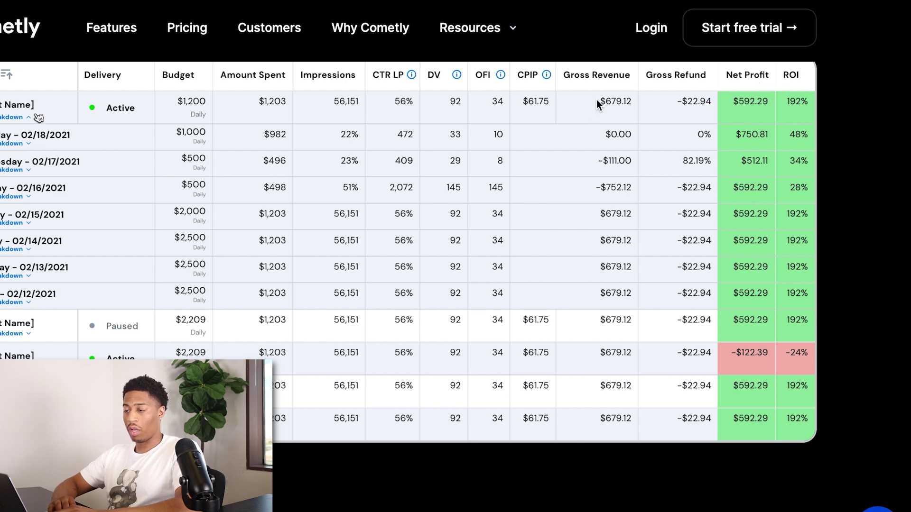
scroll(575, 265, down, 3)
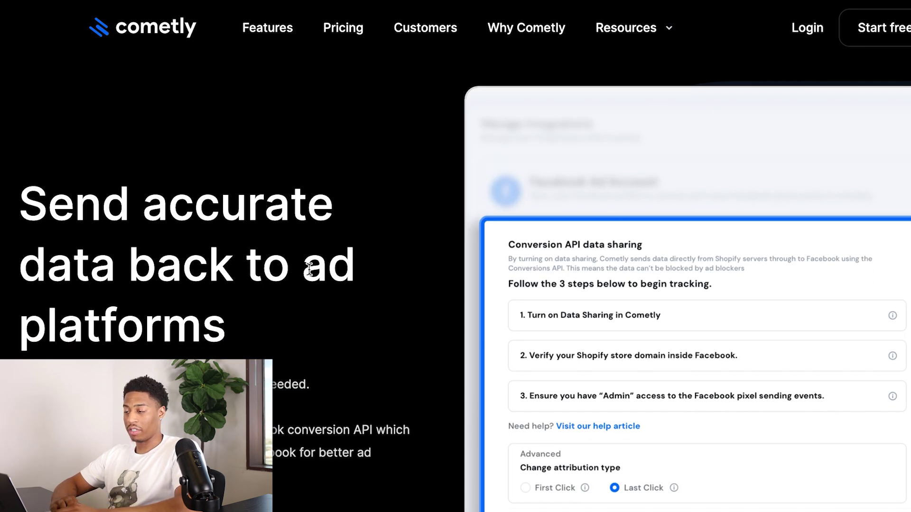
Scroll past Spend Analysis and Aggregated Reporting to the 14-day free trial banner.
scroll(308, 266, down, 1)
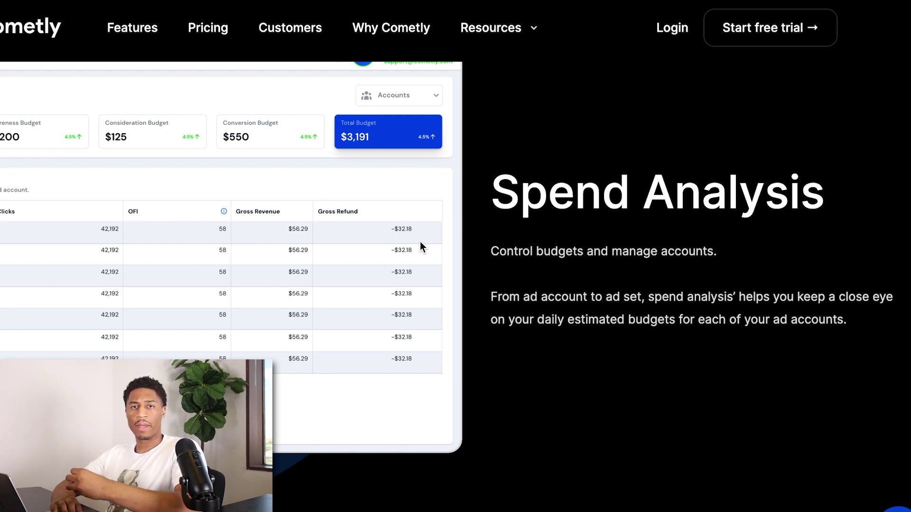
scroll(300, 318, down, 10)
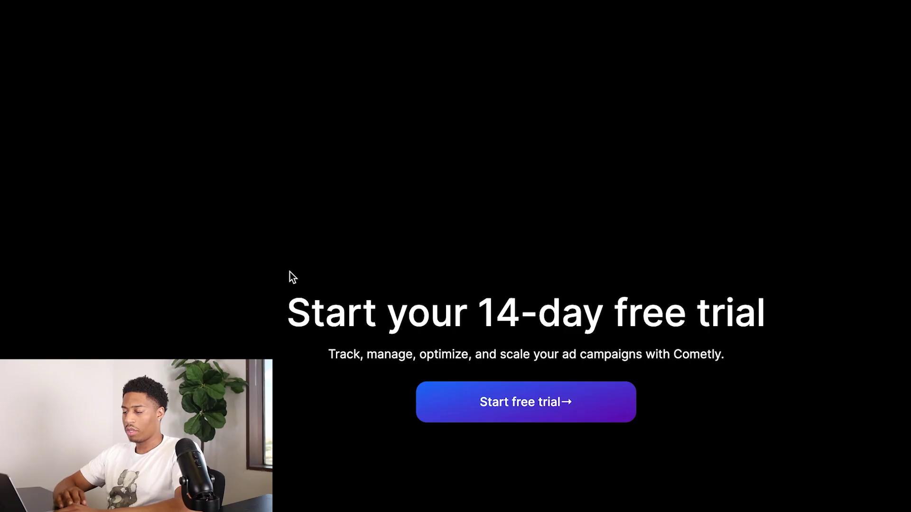
Start the free trial sign-up, enter the full name and register the account.
click(507, 405)
click(177, 146)
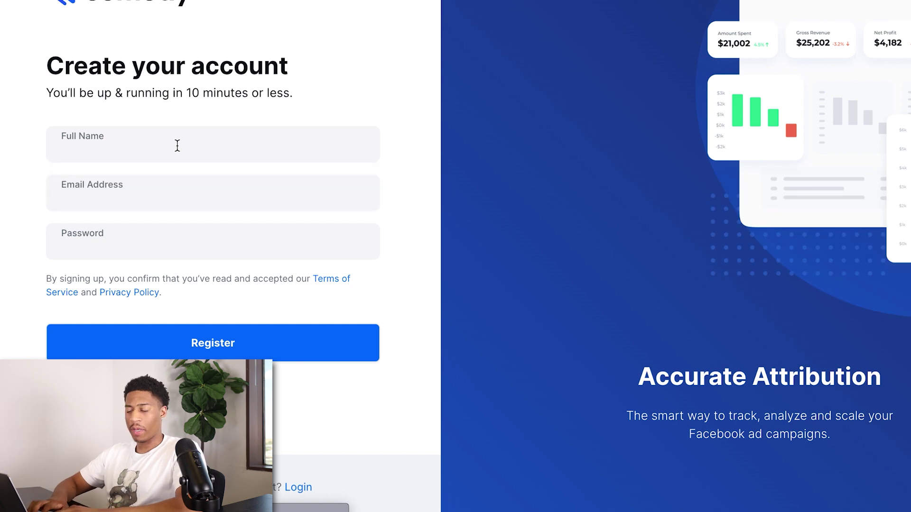
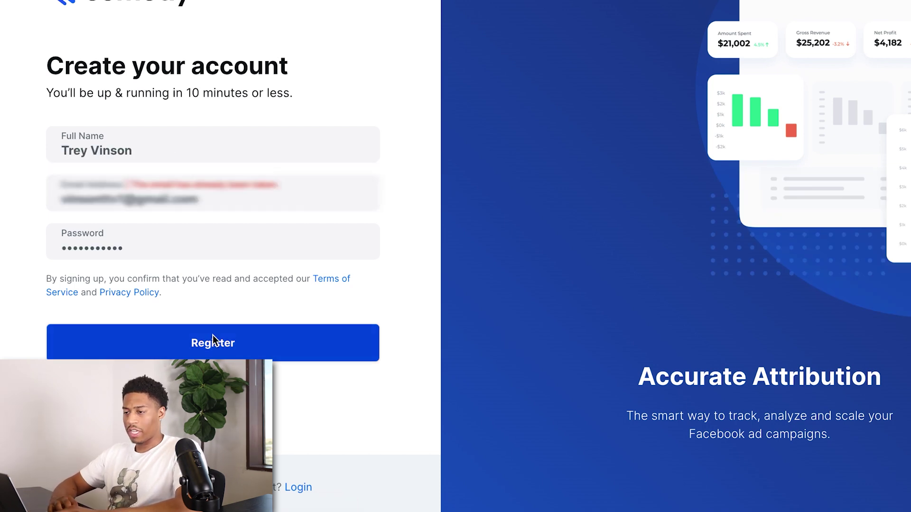
click(213, 335)
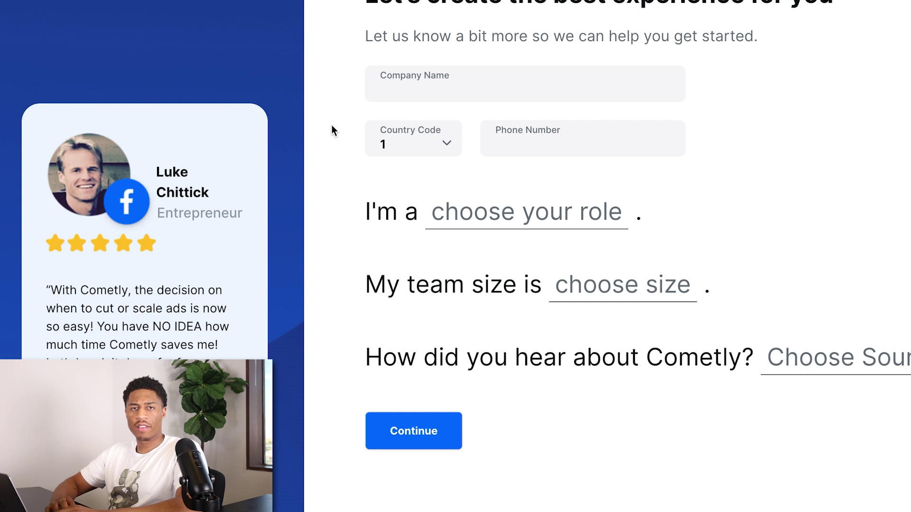
Fill in Company Name as 'N/A' and accept the suggested phone number.
click(453, 93)
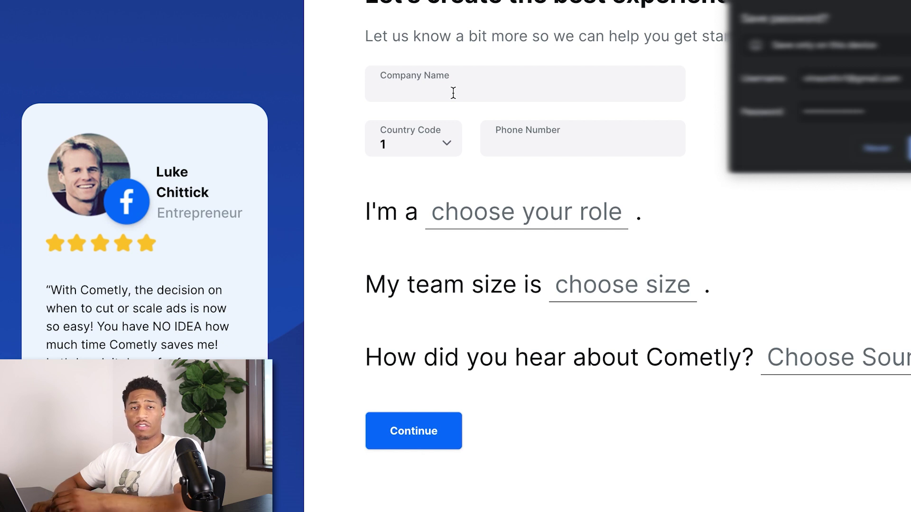
text(N/A)
click(563, 146)
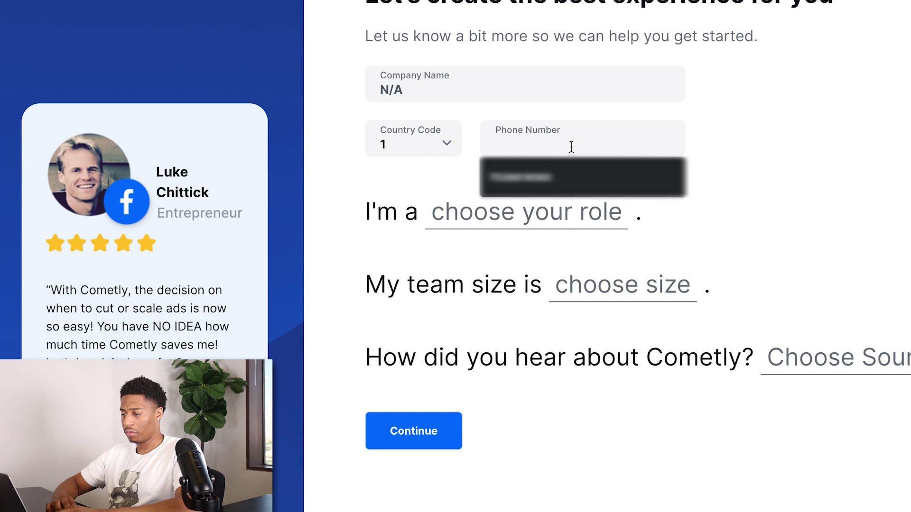
click(583, 177)
Set role to Other, team size to Only me, and source to Word of mouth.
click(526, 212)
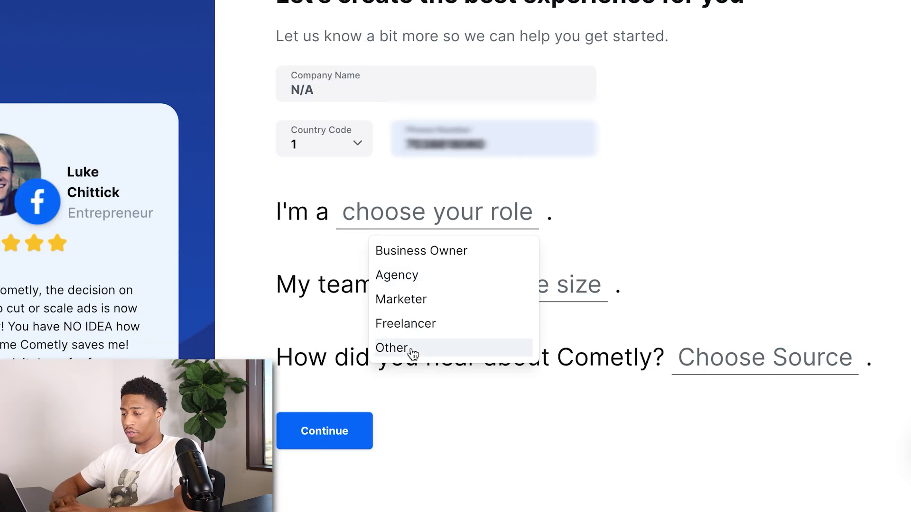
click(412, 351)
click(481, 296)
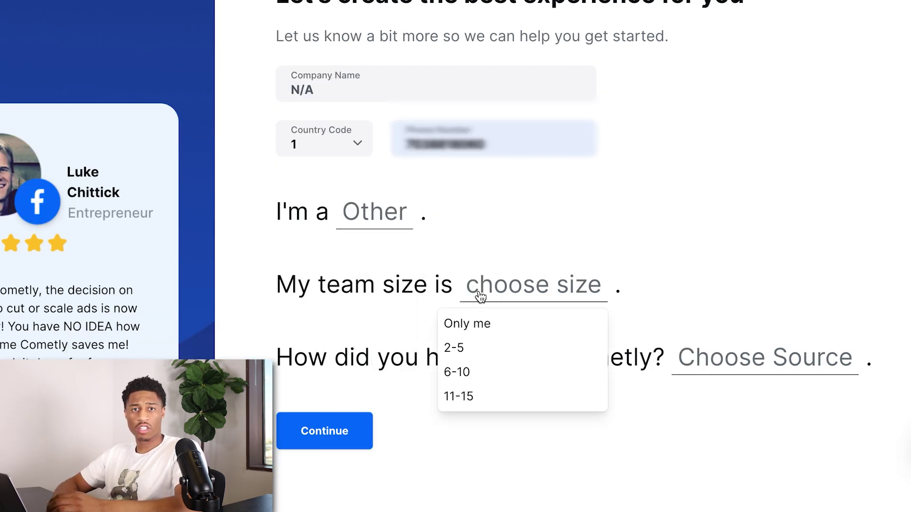
click(483, 325)
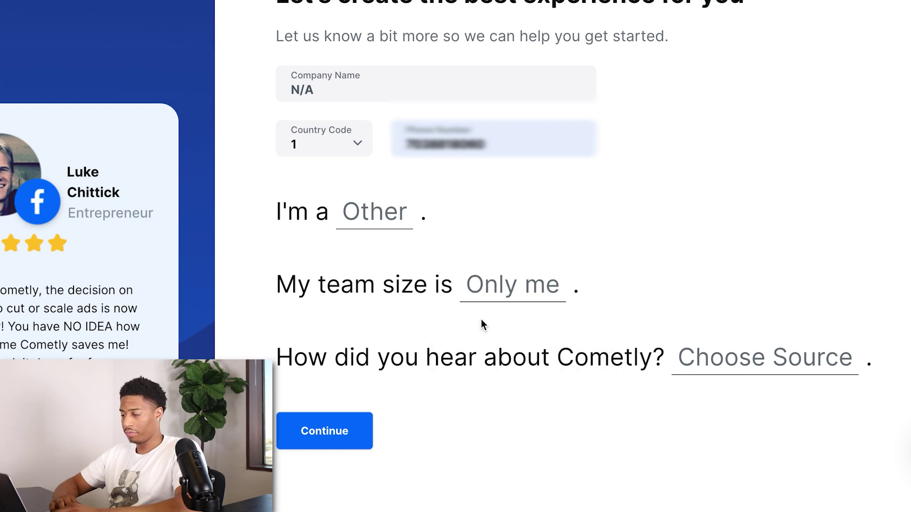
click(702, 367)
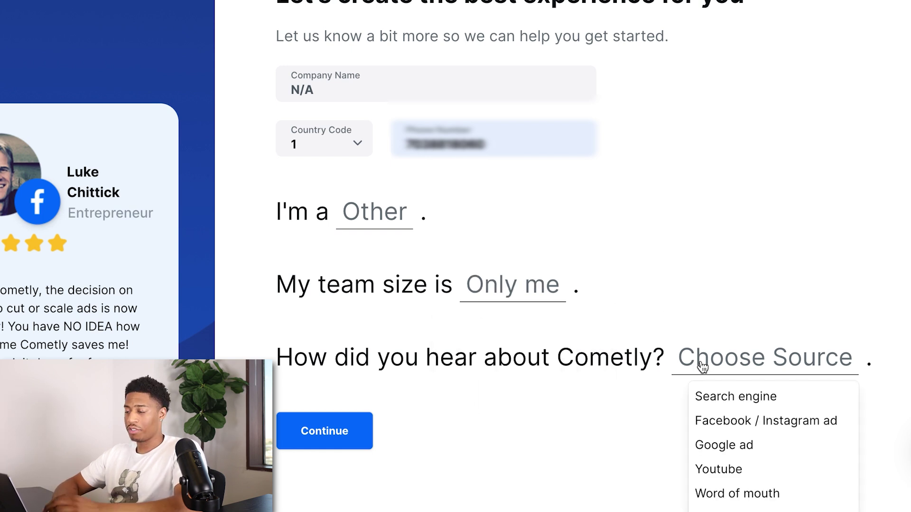
scroll(716, 419, down, 1)
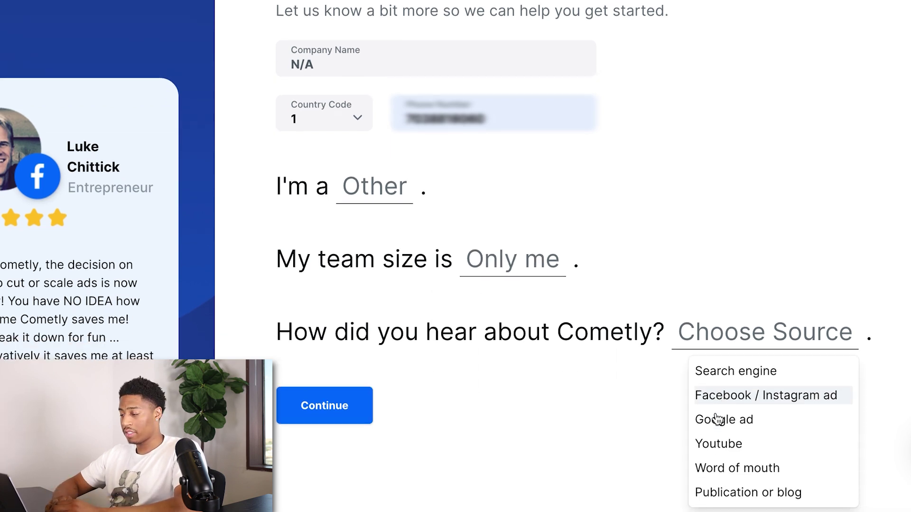
click(733, 472)
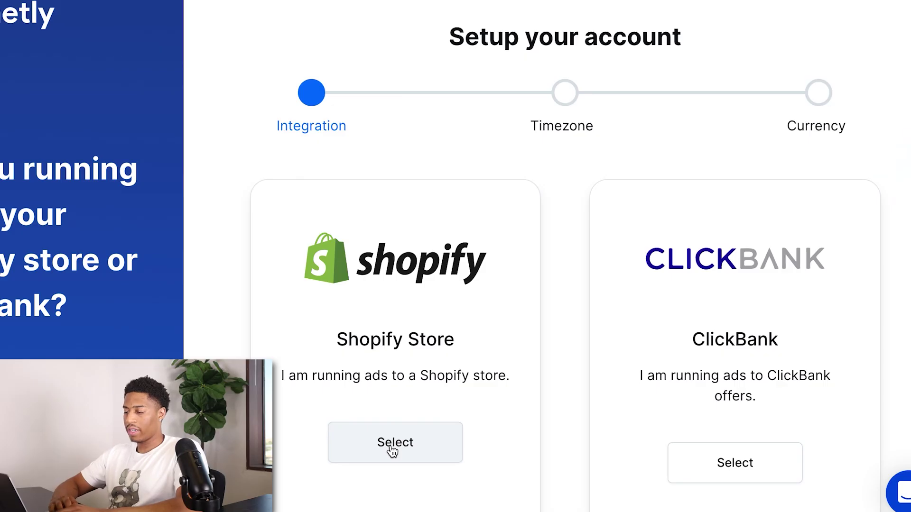
Select the Shopify Store card as the store integration.
click(392, 450)
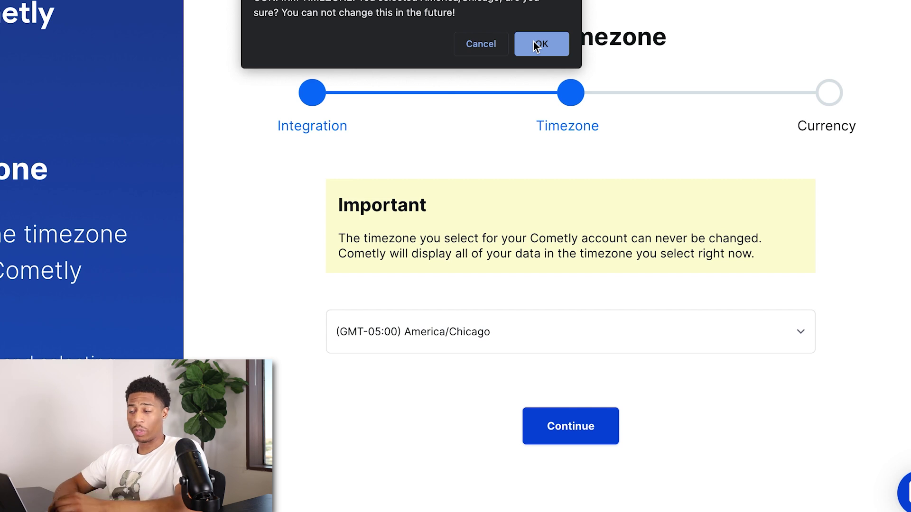
Confirm the America/Chicago timezone and continue with USD as the currency.
click(534, 42)
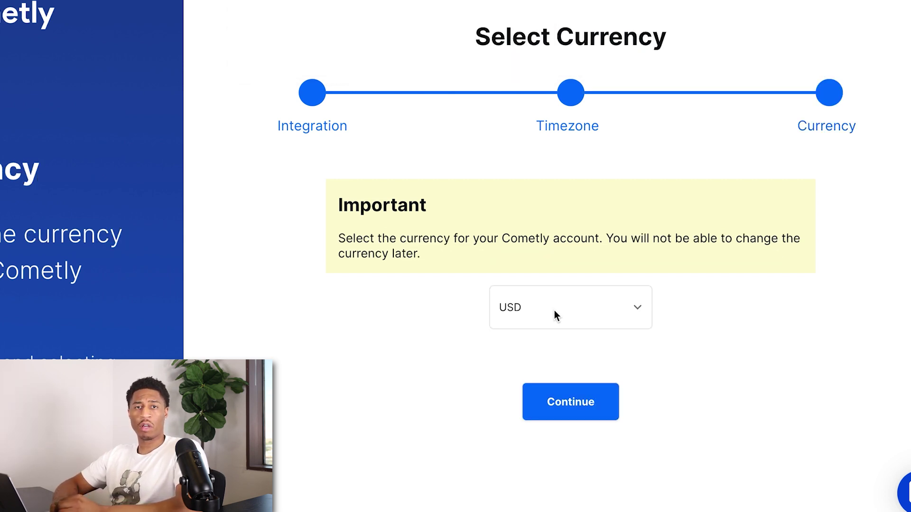
click(555, 385)
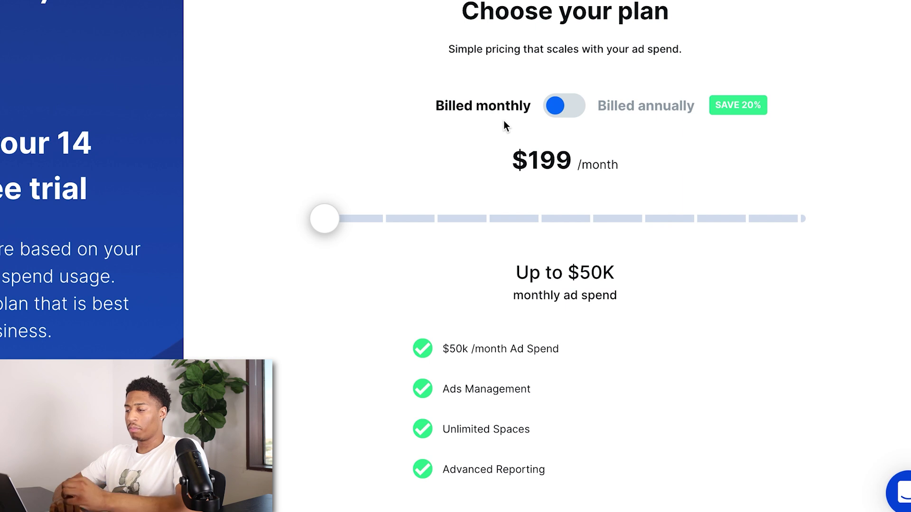
Toggle billing to annual and back to monthly, keeping the $199/month plan.
click(577, 106)
click(546, 109)
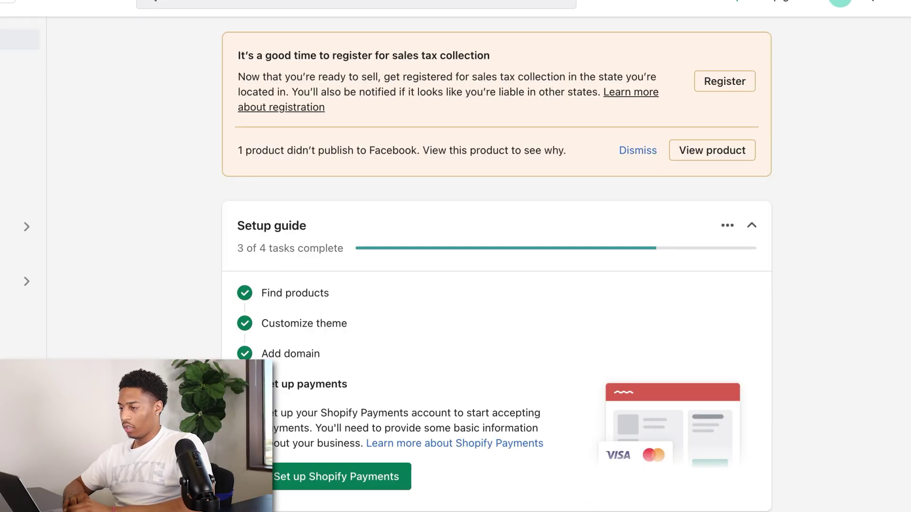
Connect the Shopify store to Cometly using its copied admin URL, then install the Cometly app.
click(791, 38)
key(ctrl+c)
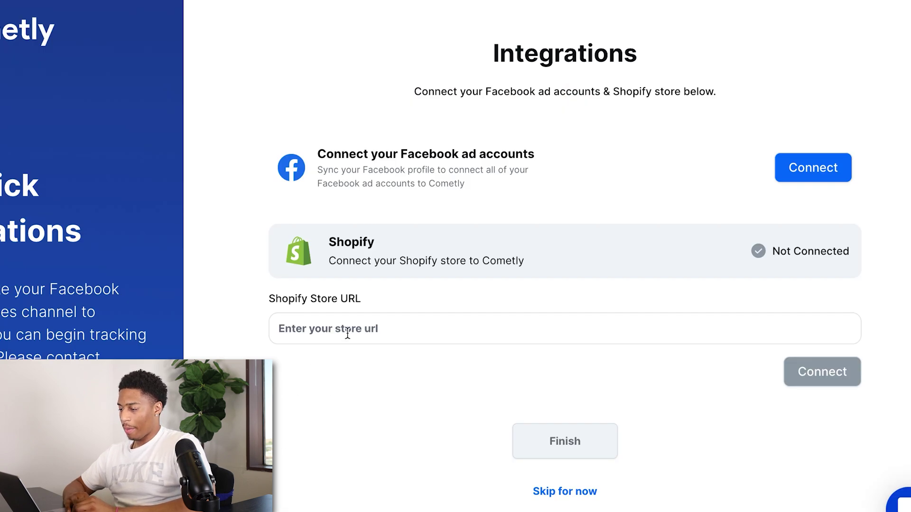
click(347, 334)
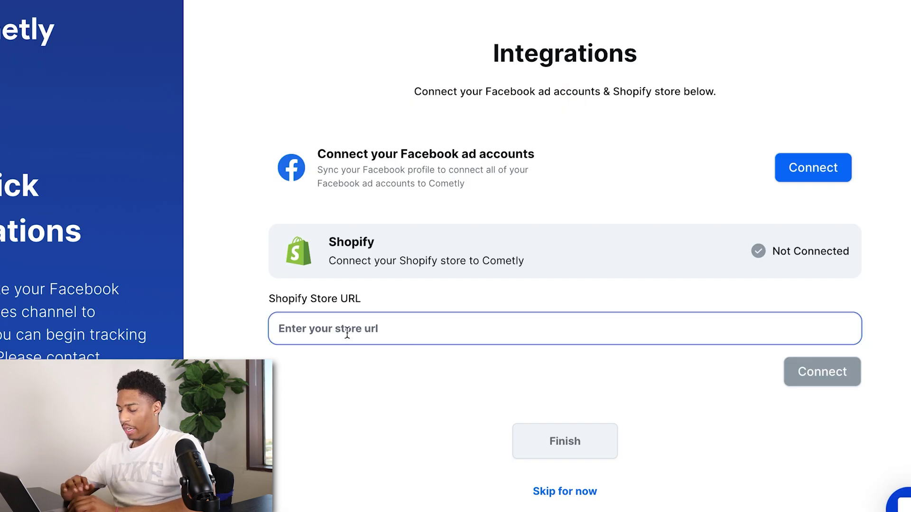
key(ctrl+v)
click(802, 377)
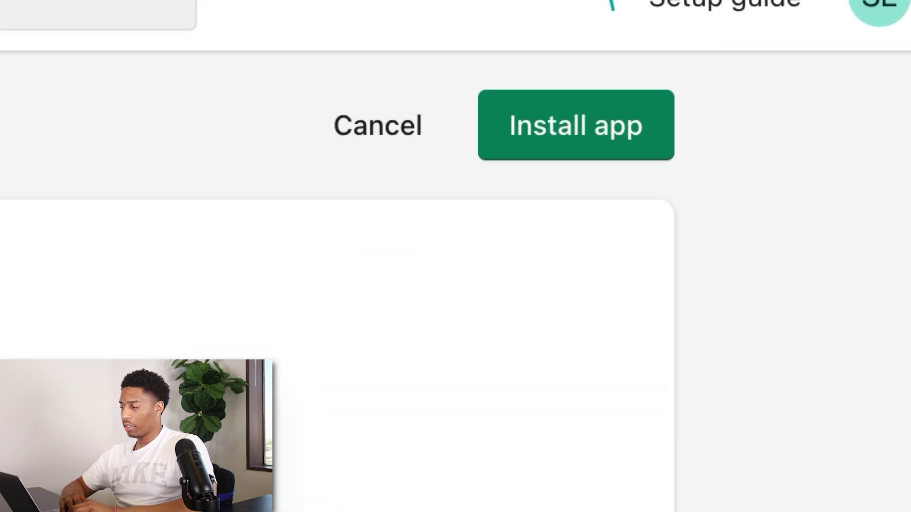
click(574, 139)
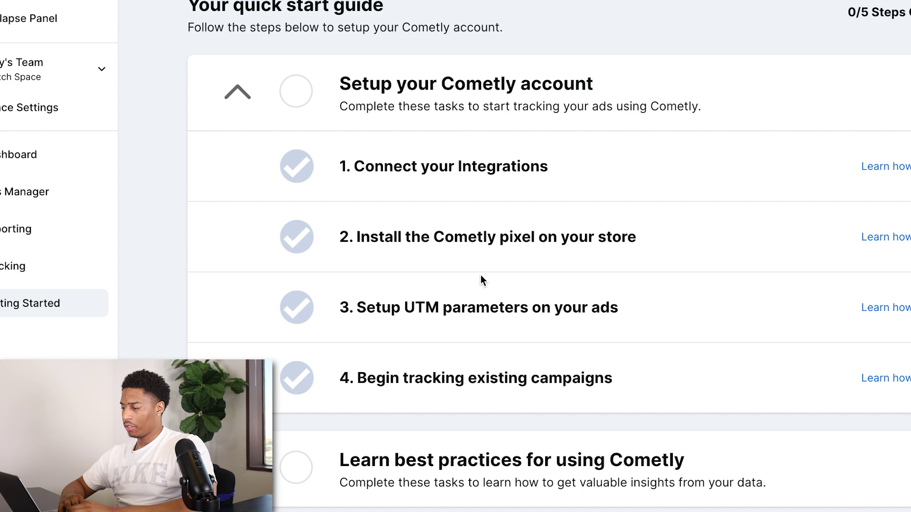
From Setup your Cometly account, go to Connect your Integrations and start adding Facebook ad accounts.
click(399, 97)
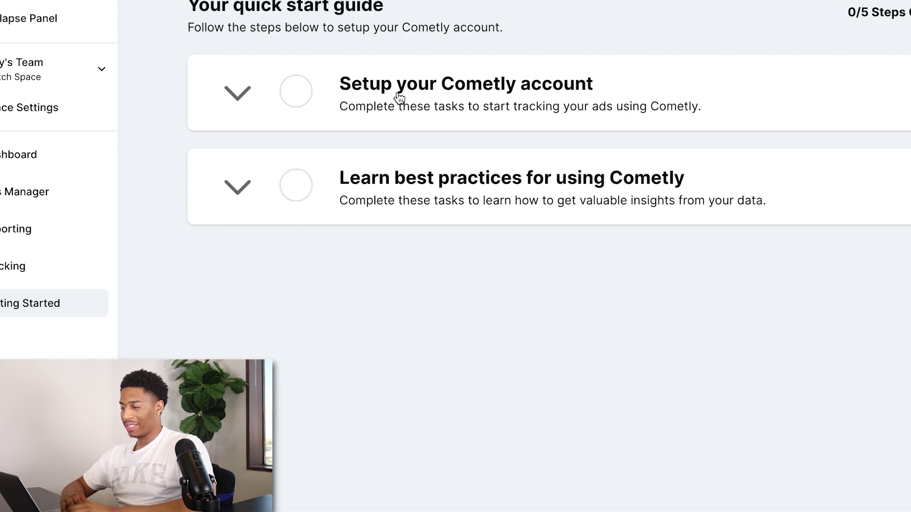
click(398, 104)
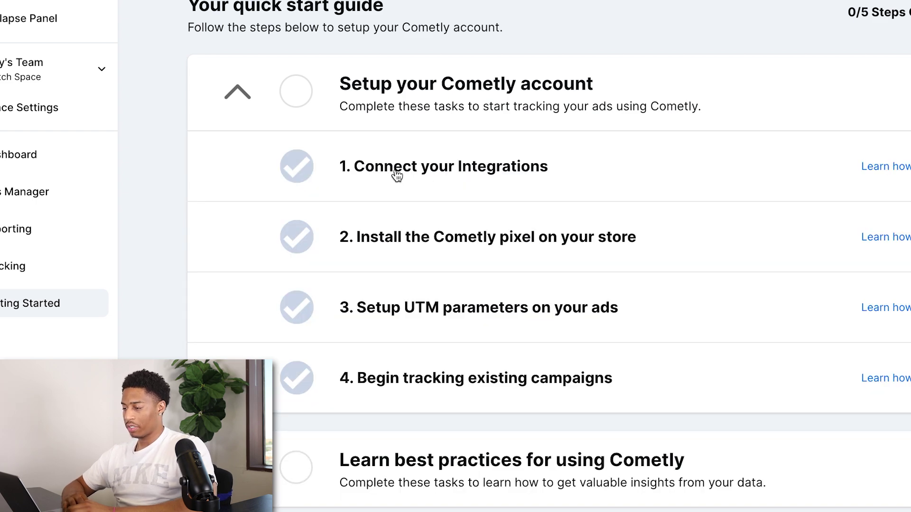
click(397, 175)
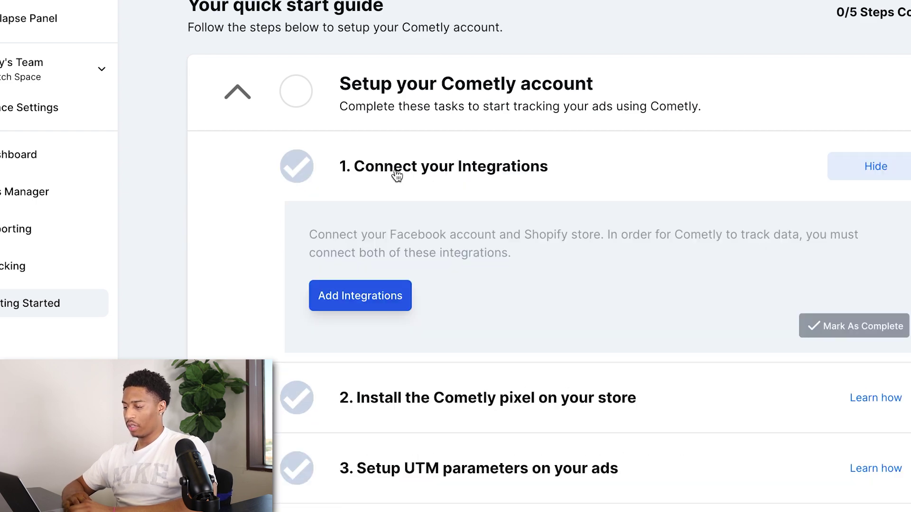
click(376, 308)
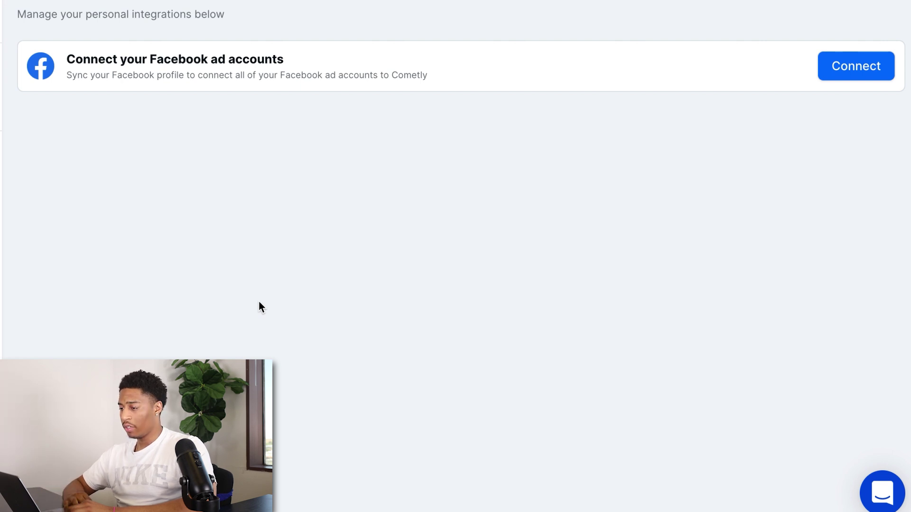
click(876, 66)
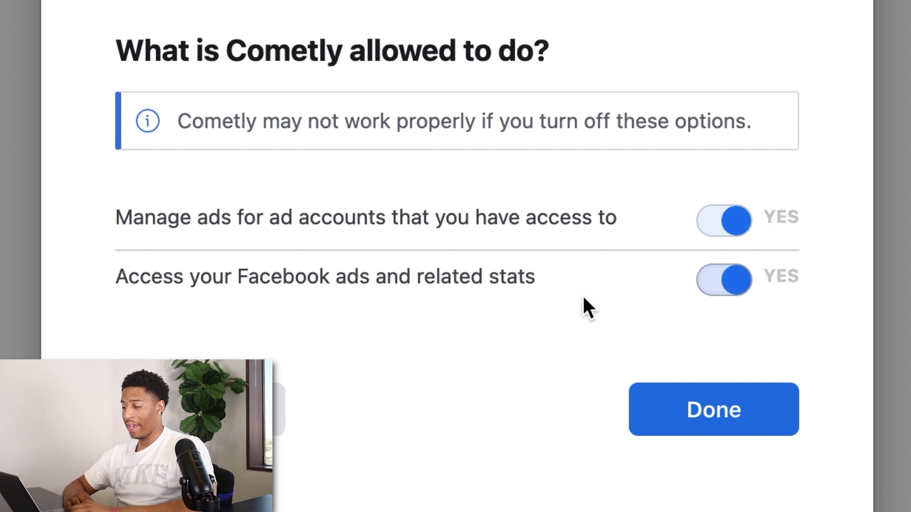
Grant Cometly the Facebook permissions to manage ads and read ad stats, leaving both set to YES.
click(706, 429)
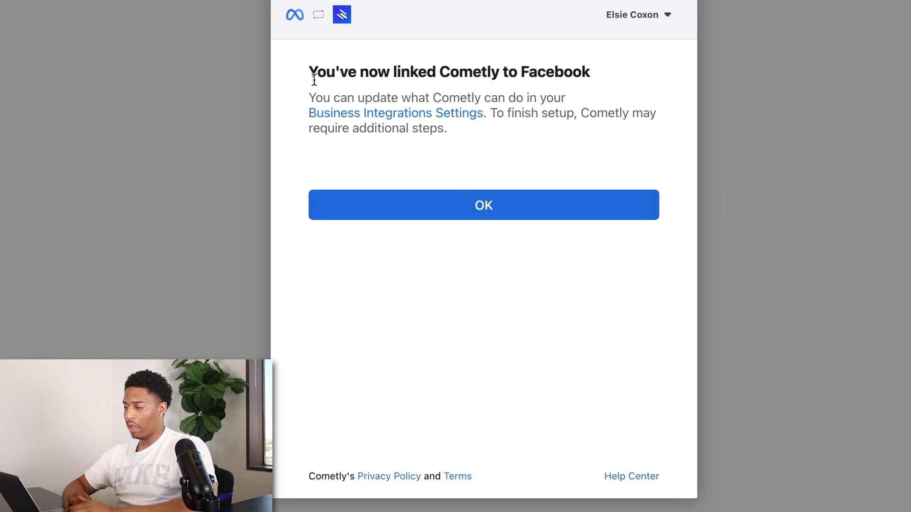
drag(314, 76, 586, 73)
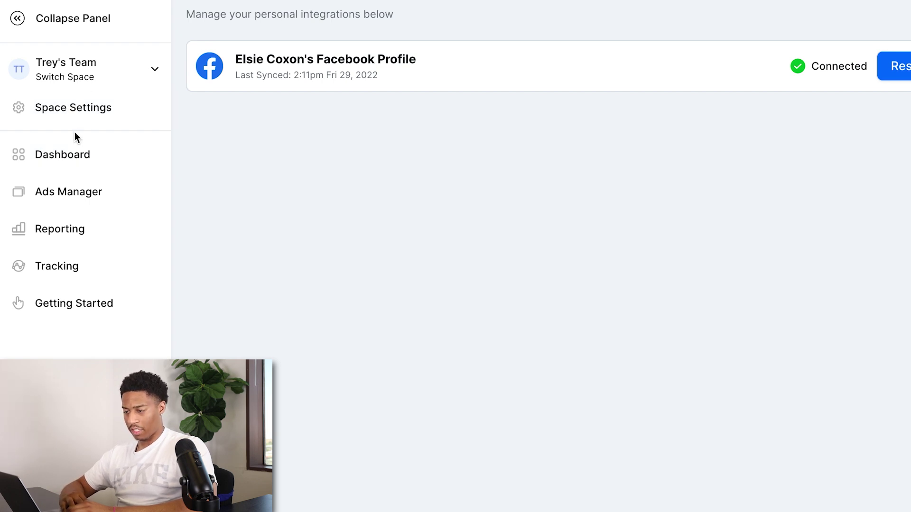
On the dashboard, uncheck Amount Spent and Gross Revenue so only Net Profit remains in the overview.
click(64, 158)
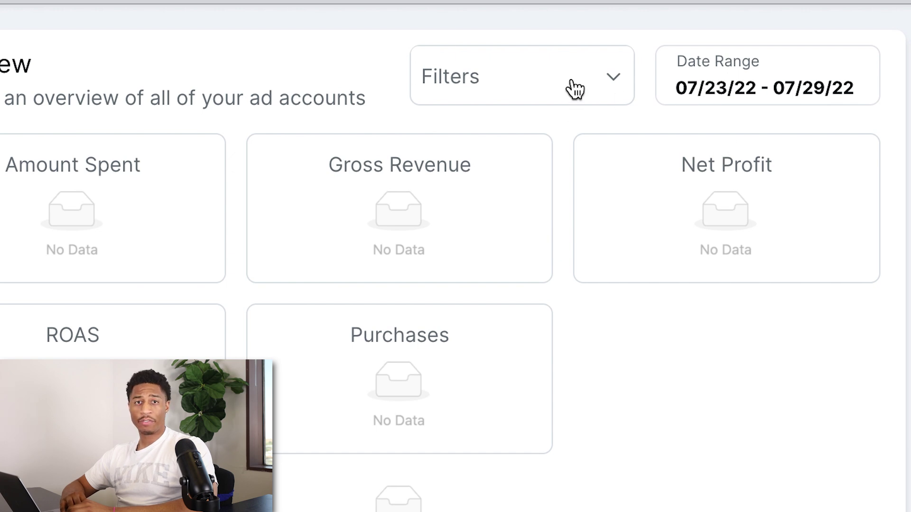
click(573, 82)
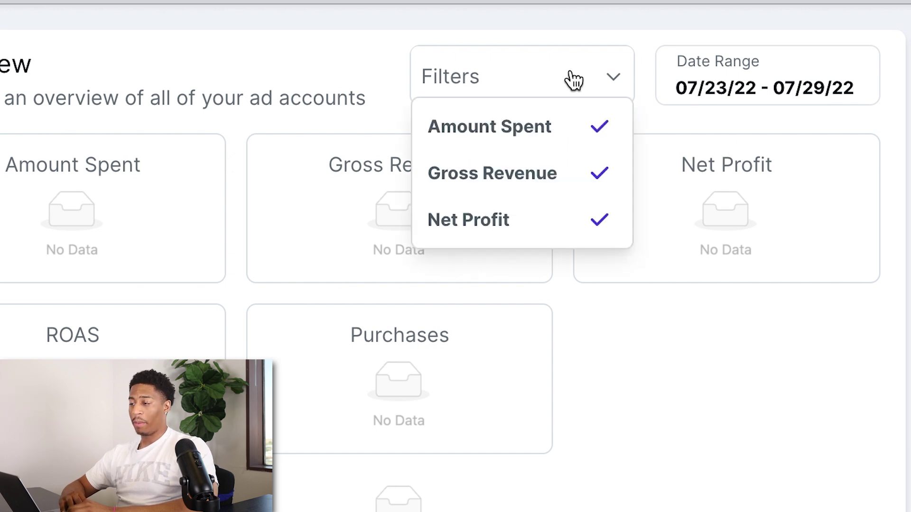
click(550, 135)
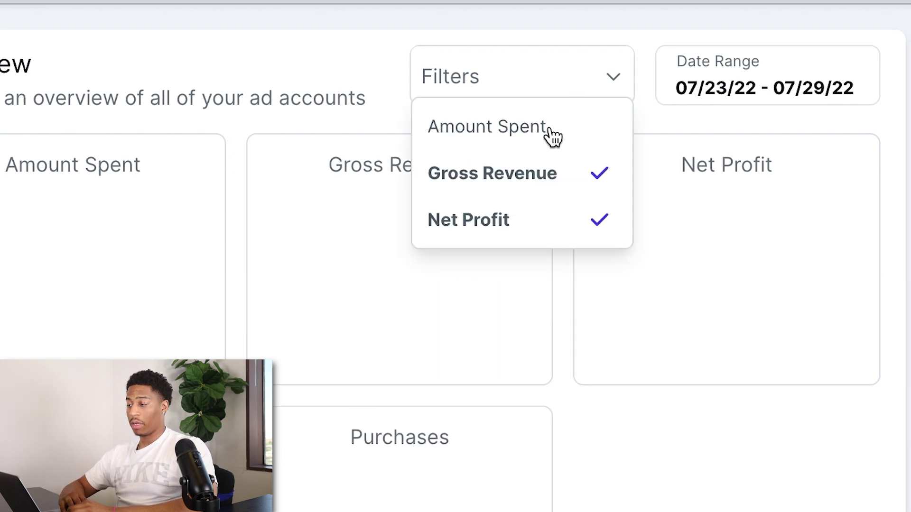
click(535, 191)
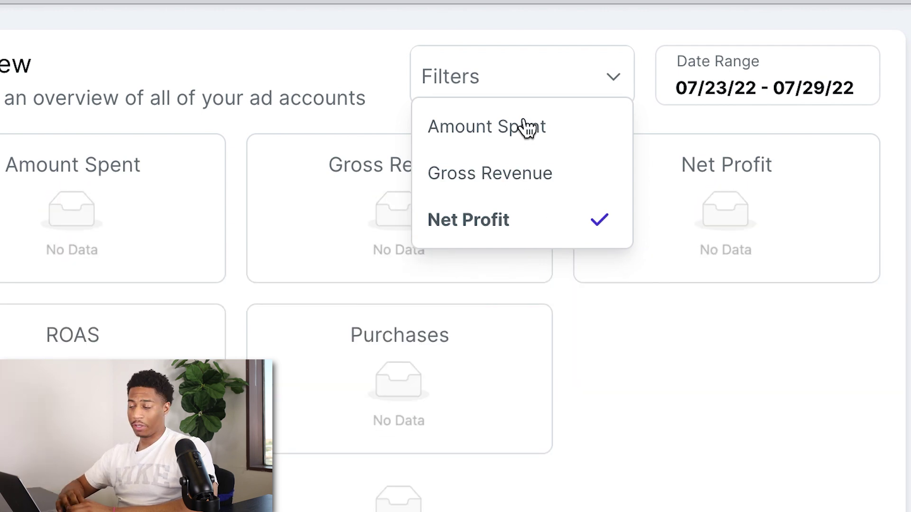
Open the dashboard's Date Range picker and look over the empty profit-and-loss breakdown.
click(713, 89)
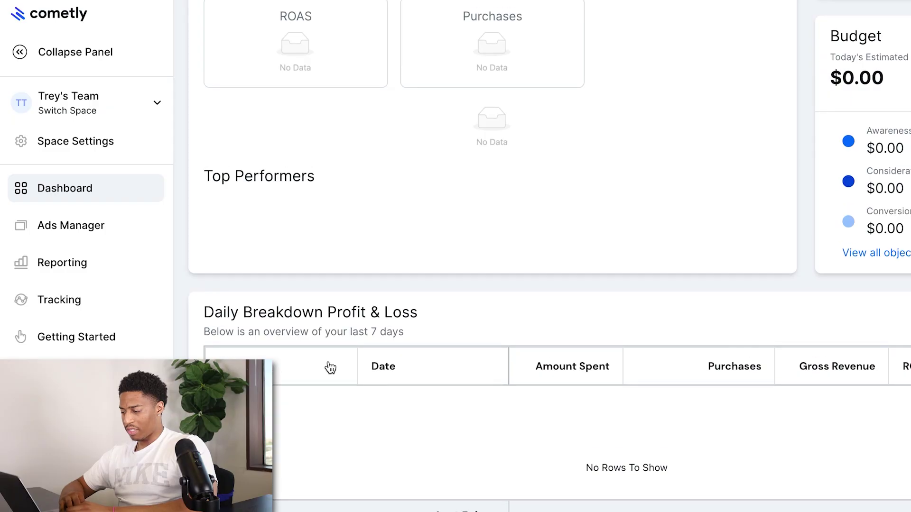
scroll(391, 397, down, 1)
scroll(389, 394, up, 2)
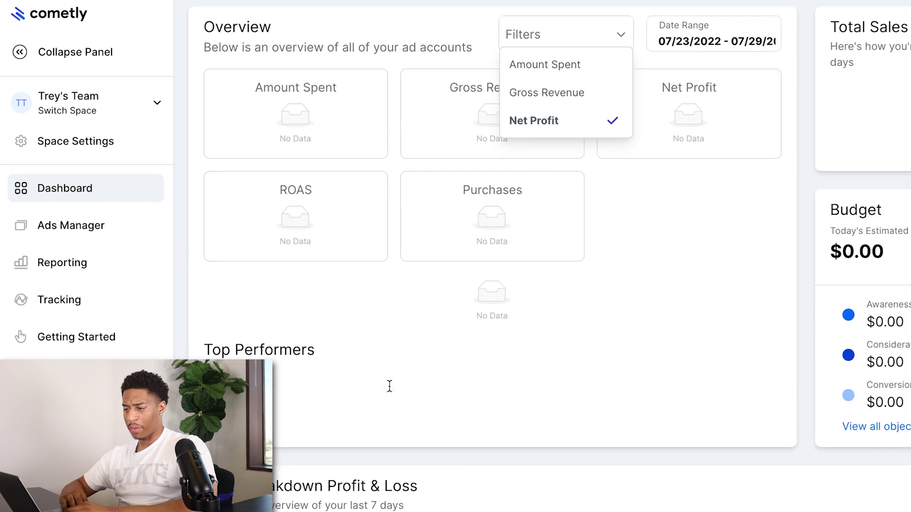
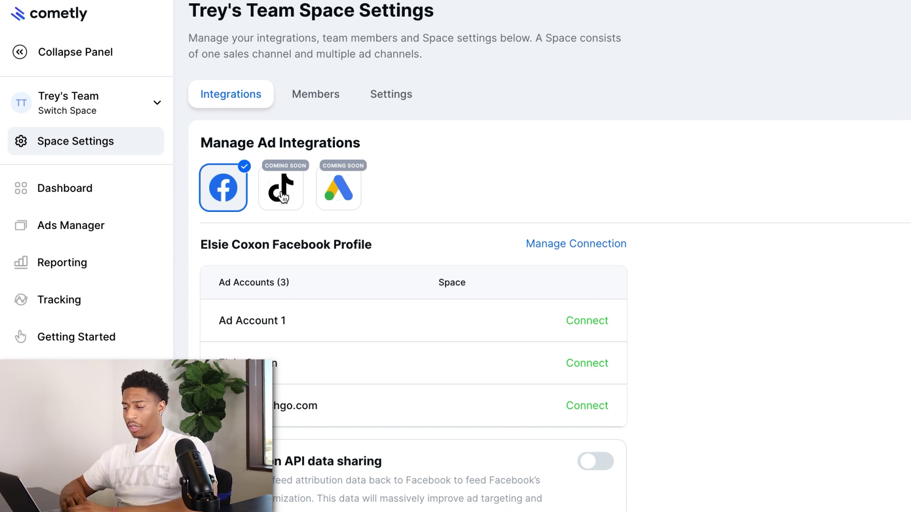
Connect Ad Account 1 to this space, leaving the other two ad accounts unconnected.
scroll(283, 196, down, 1)
scroll(280, 240, down, 1)
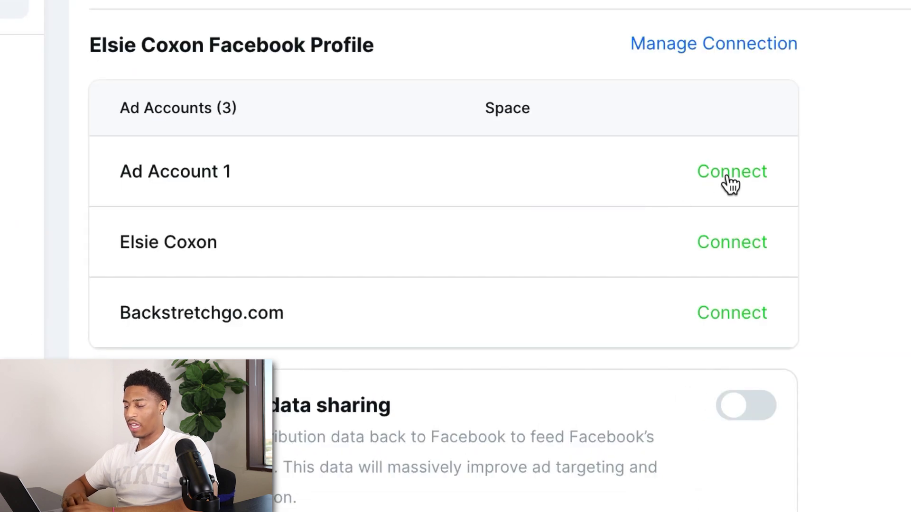
click(731, 176)
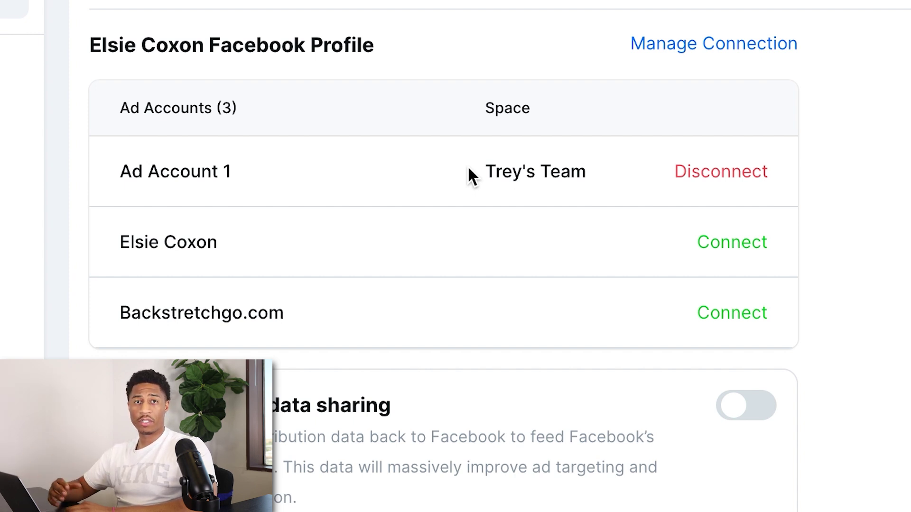
Scroll down the space settings to confirm Manage Sales Integration shows Shopify as Connected.
scroll(224, 170, up, 2)
scroll(224, 170, down, 3)
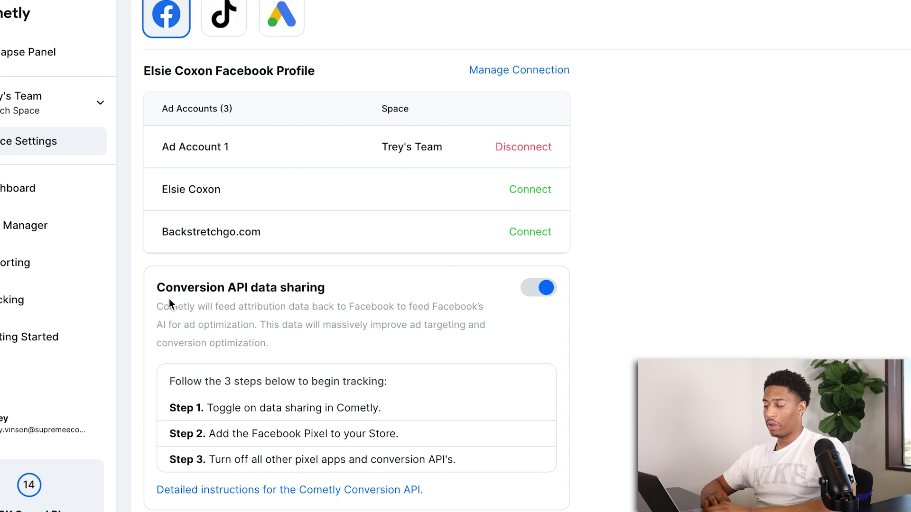
scroll(256, 302, down, 5)
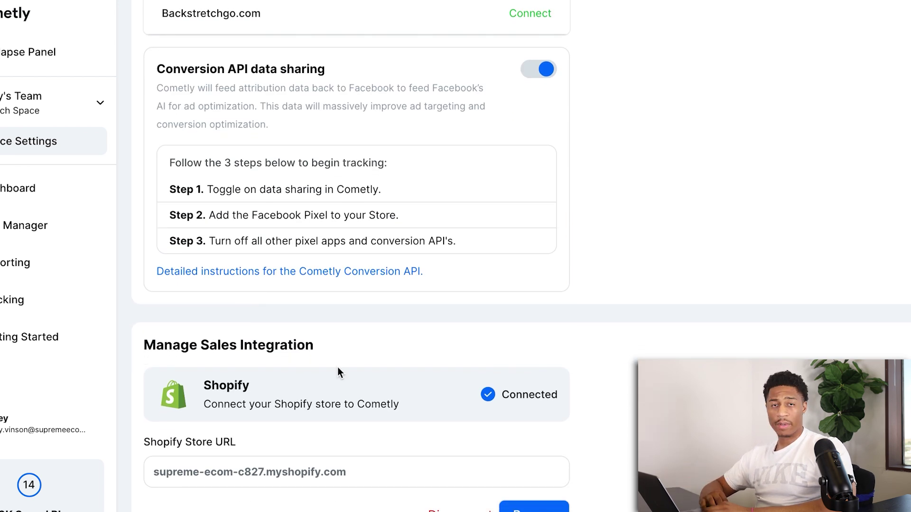
scroll(501, 397, down, 2)
scroll(501, 398, down, 3)
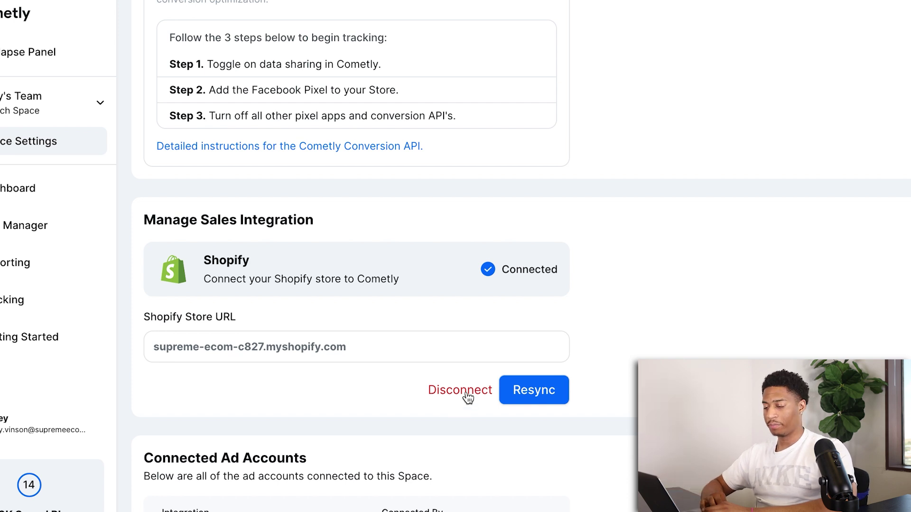
scroll(468, 397, down, 1)
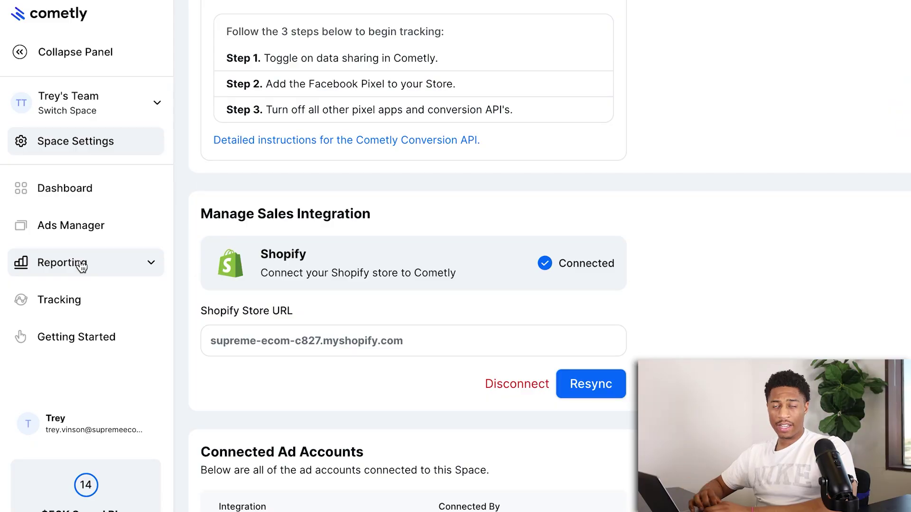
Open the Daily Breakdown report under Reporting and scroll its ad performance table sideways.
click(65, 269)
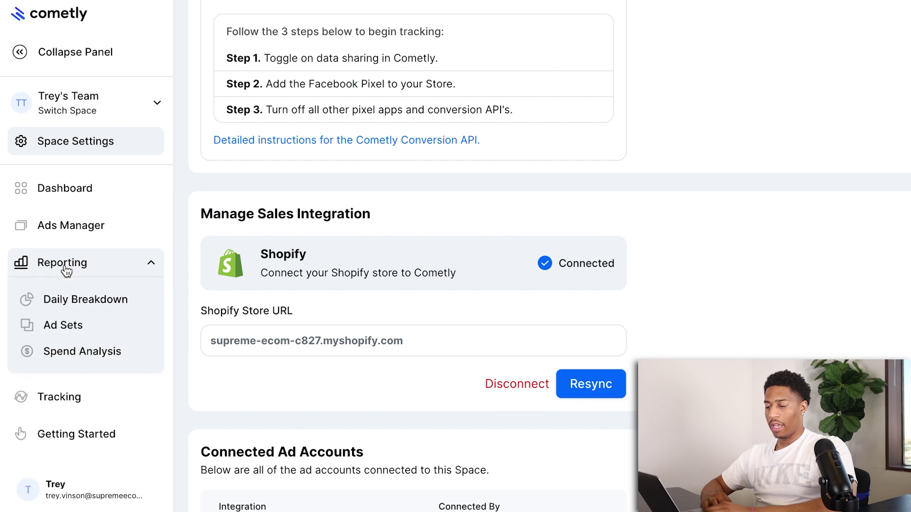
click(79, 307)
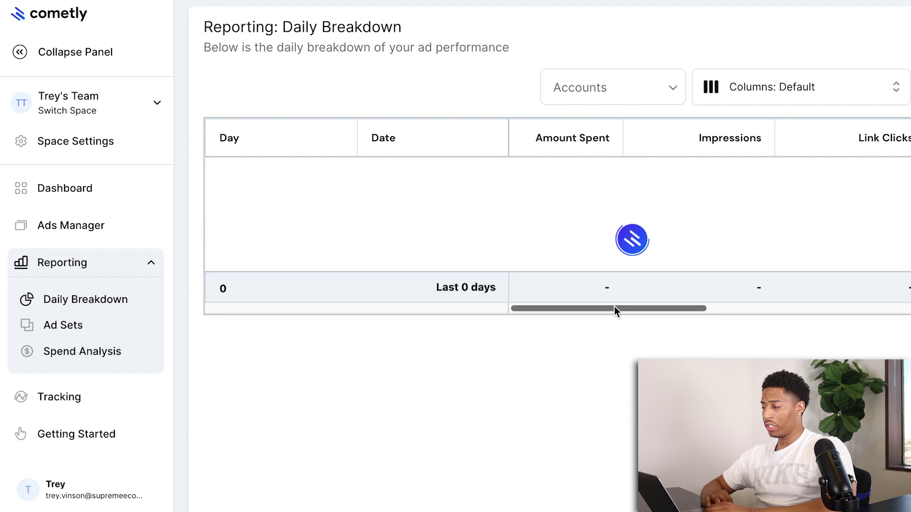
drag(626, 308, 795, 308)
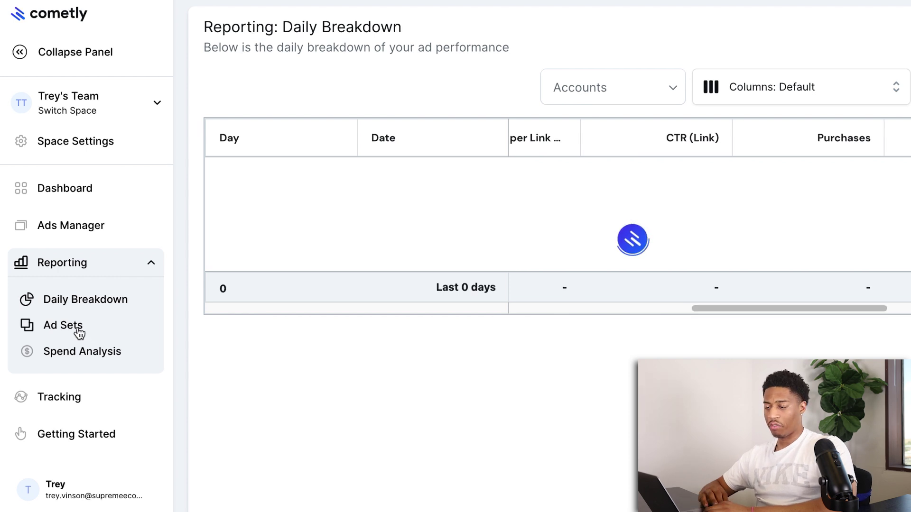
Open the Ad Sets report for 07/23/22–07/29/22 and scroll through its cards and charts.
click(78, 332)
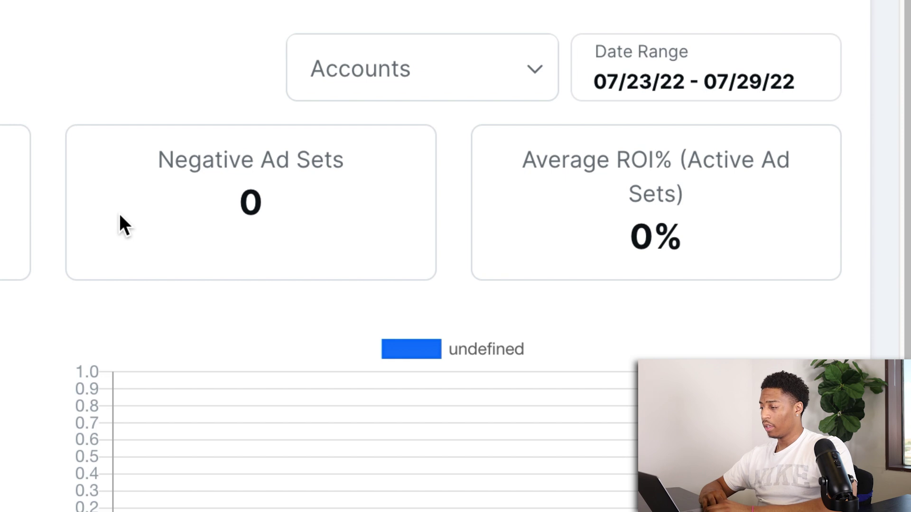
scroll(400, 291, down, 2)
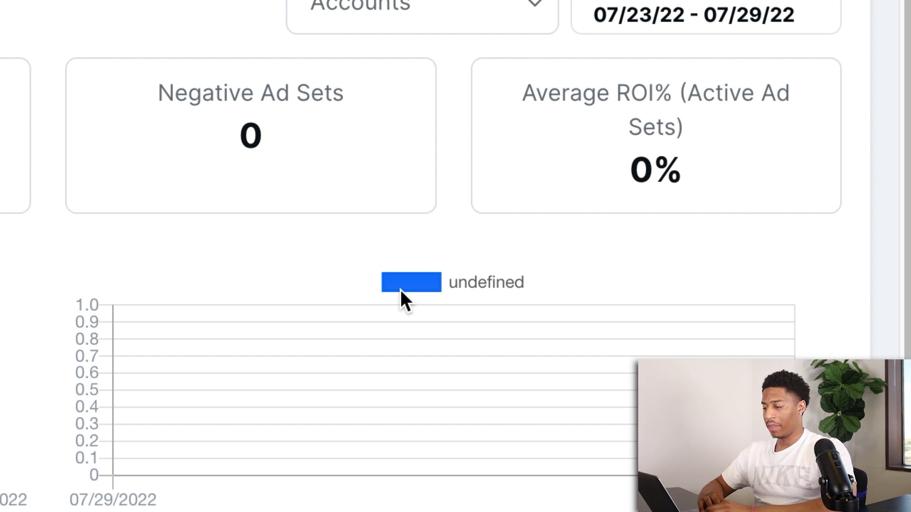
scroll(401, 291, down, 2)
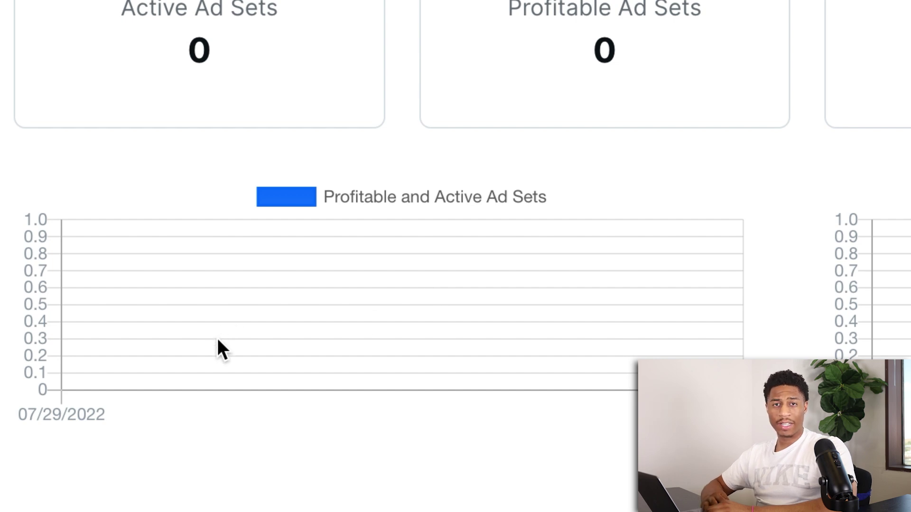
Open the Spend Analysis report under Reporting.
click(96, 353)
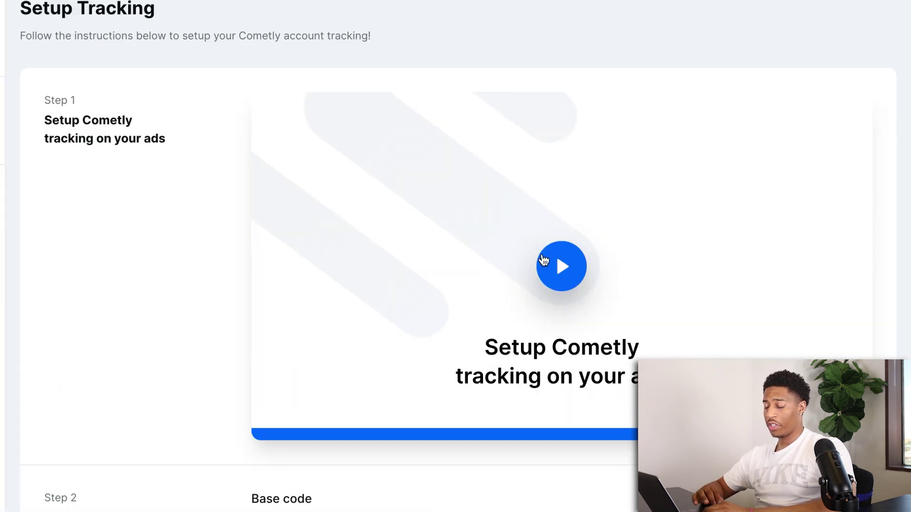
click(544, 260)
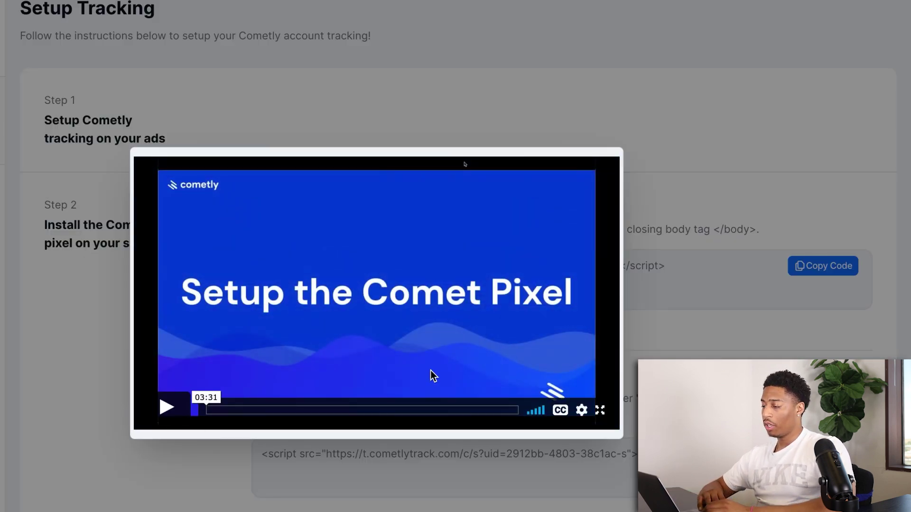
click(729, 203)
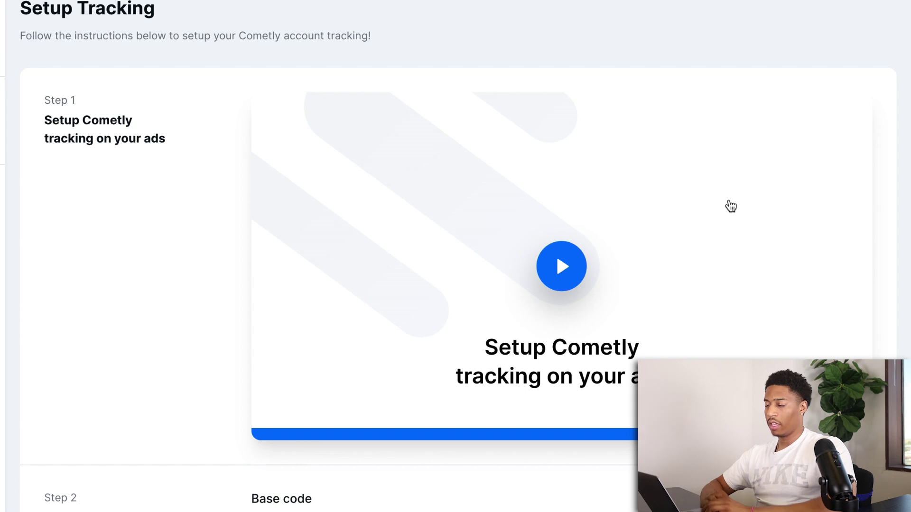
scroll(515, 265, down, 6)
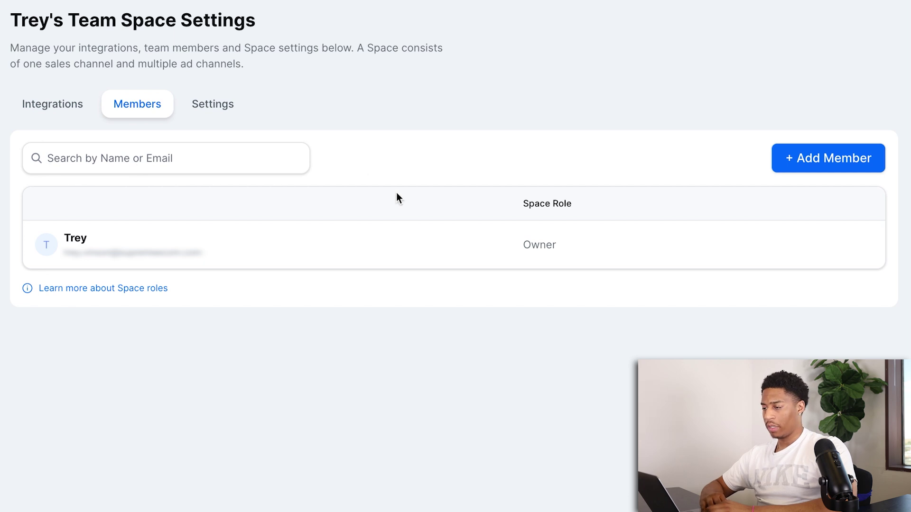
Show the Settings tab with the space name, USD currency and America/Chicago timezone.
click(211, 108)
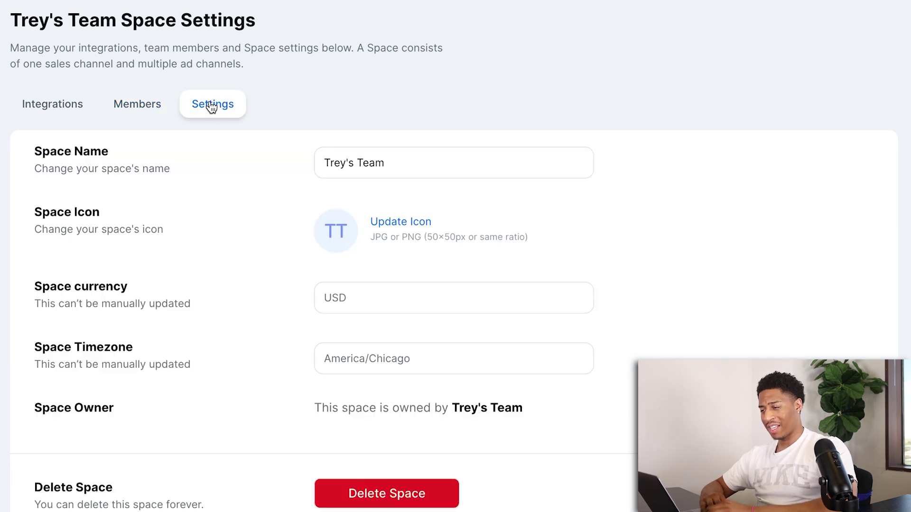